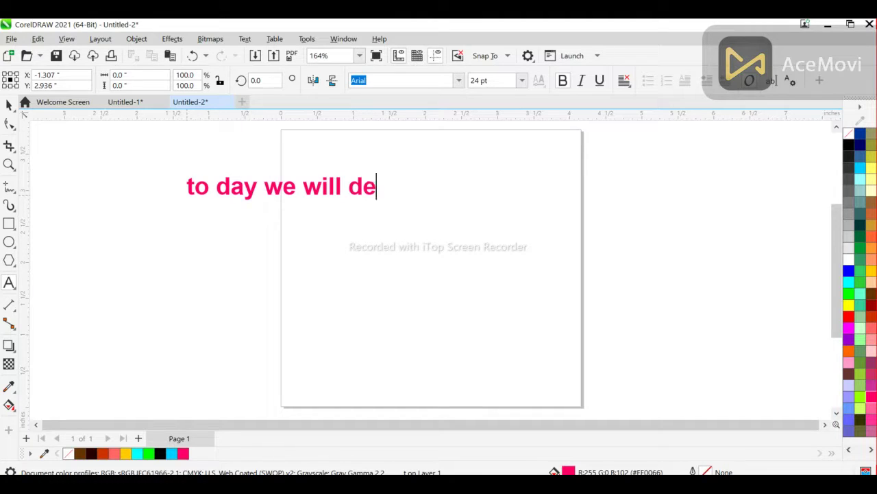
Step: Complete the line of text so it reads "to day we will design Olympic ring in CorelDraw"
type("gn")
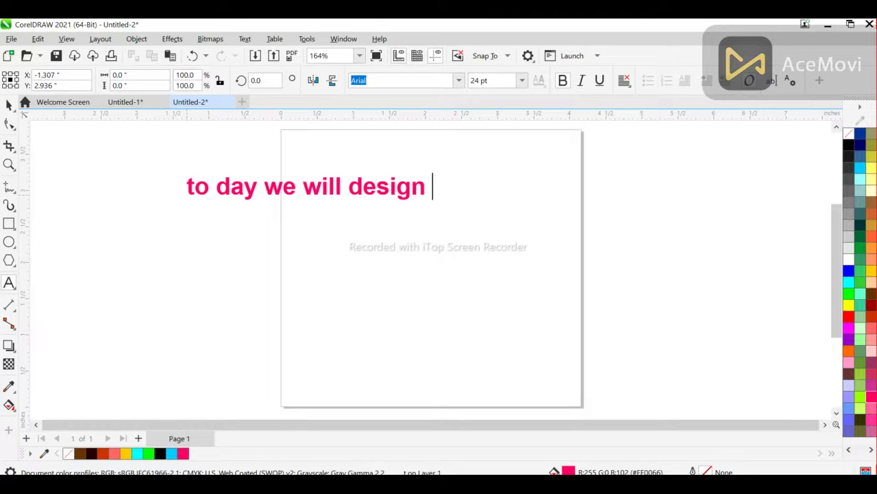
type("Oly")
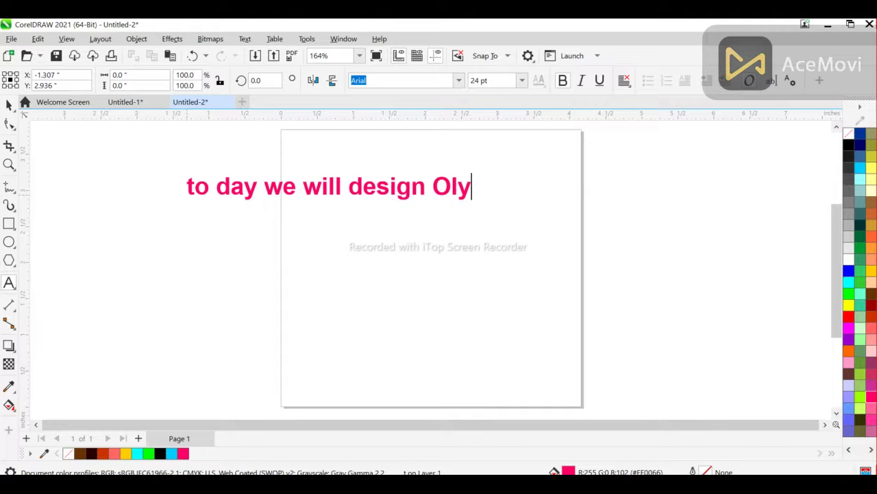
type("mpi")
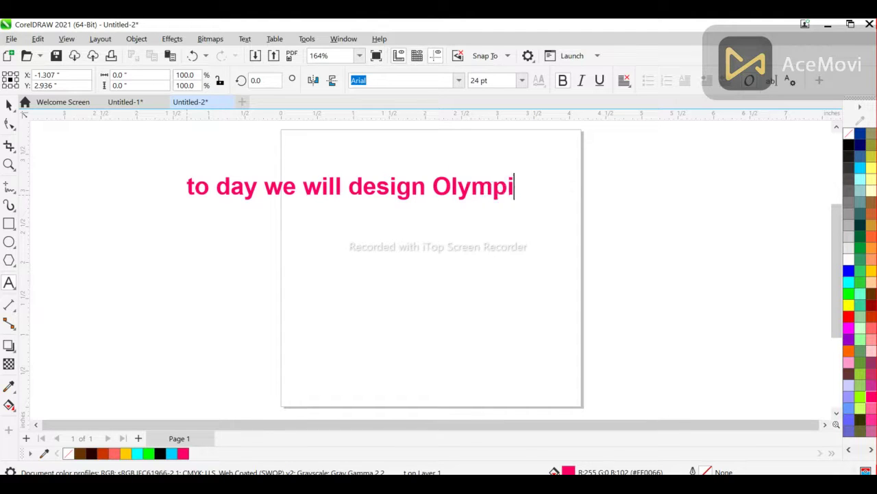
type("c r")
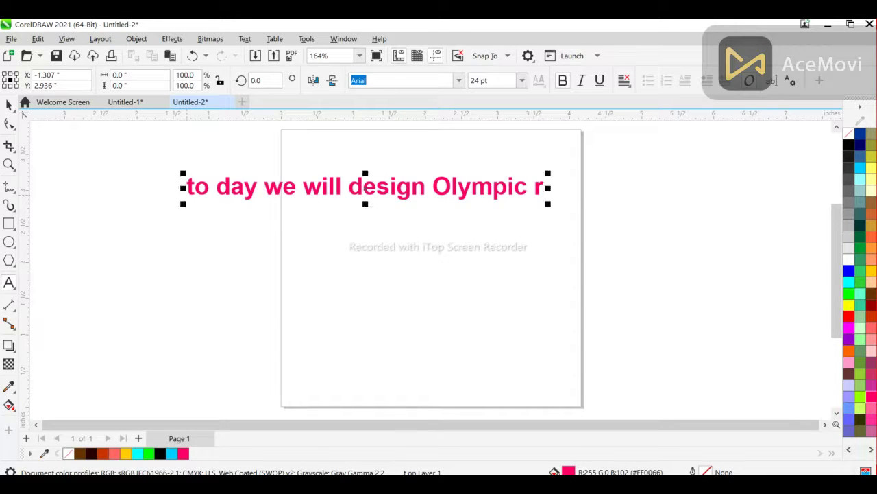
type("ing")
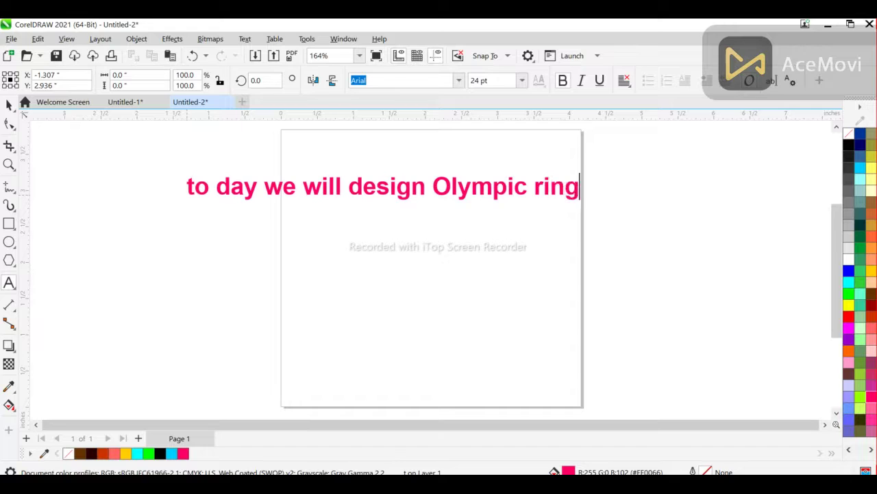
type(" in Core")
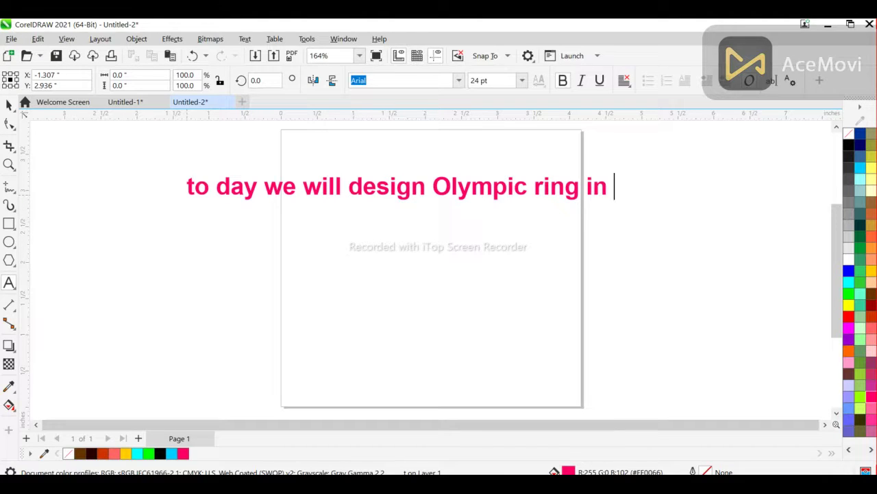
type("lD")
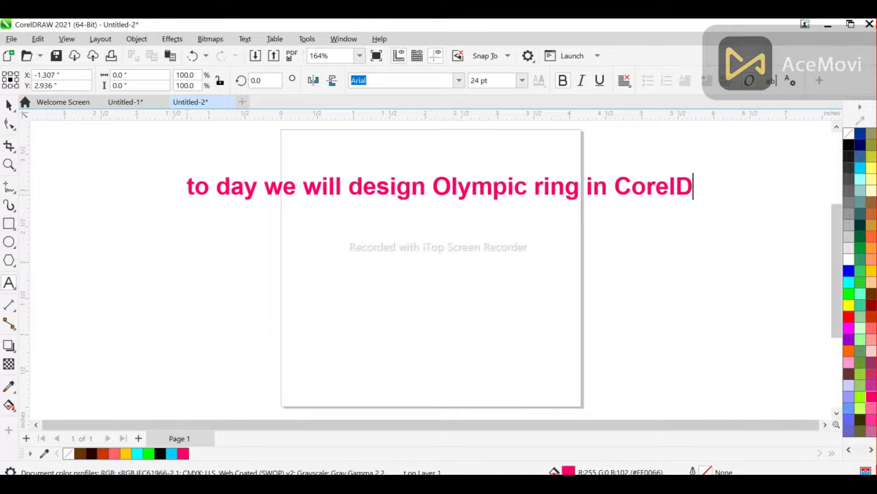
type("raw")
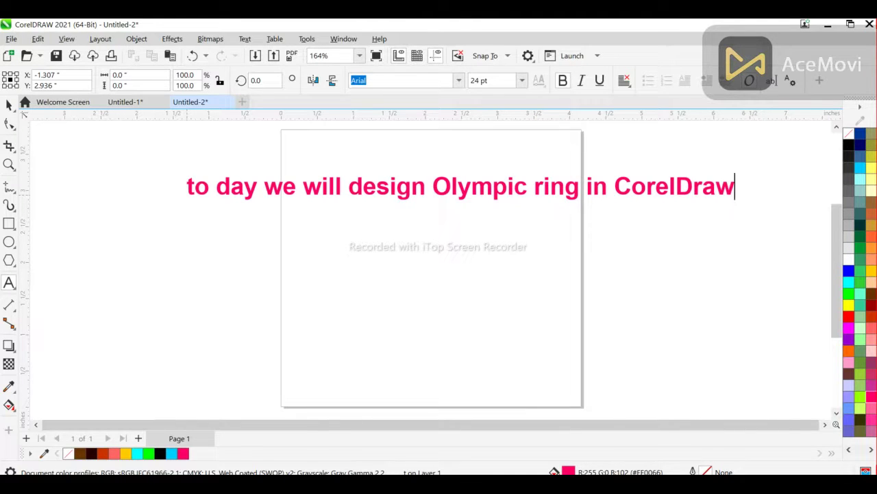
key("Escape")
Step: Recolor the whole line of text black and delete it from the page
left_click(848, 145)
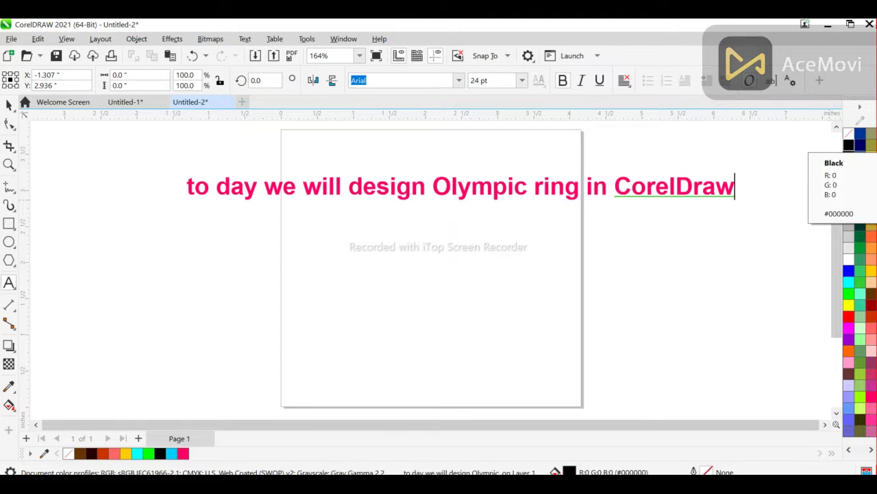
key("Escape")
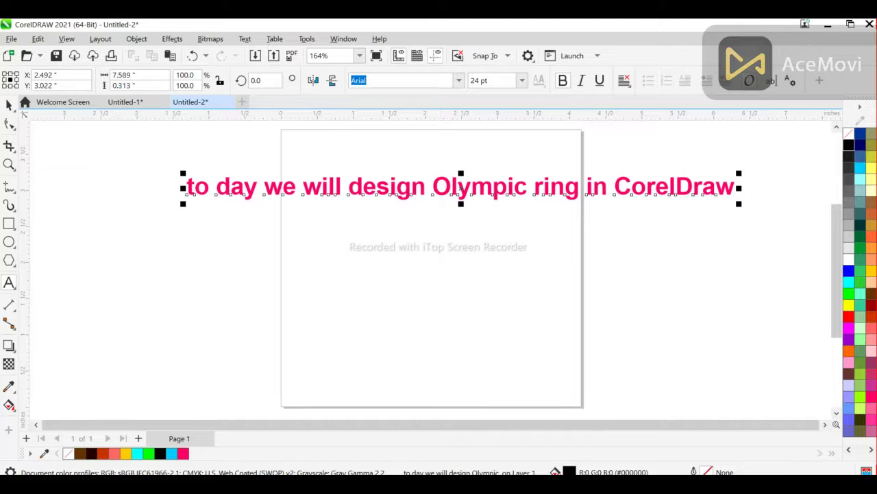
left_click(849, 145)
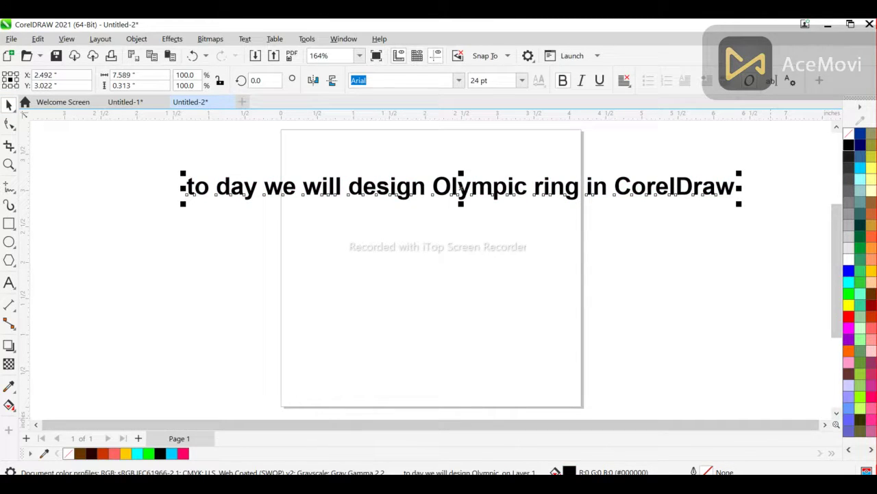
key("Delete")
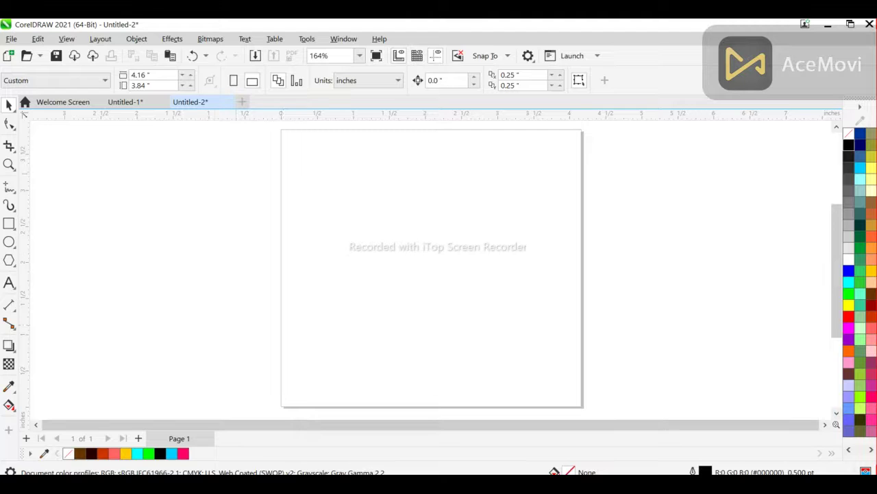
Step: Set the page size to 8 inches wide by 4.5 inches high
left_click(149, 75)
type("8")
key("Tab")
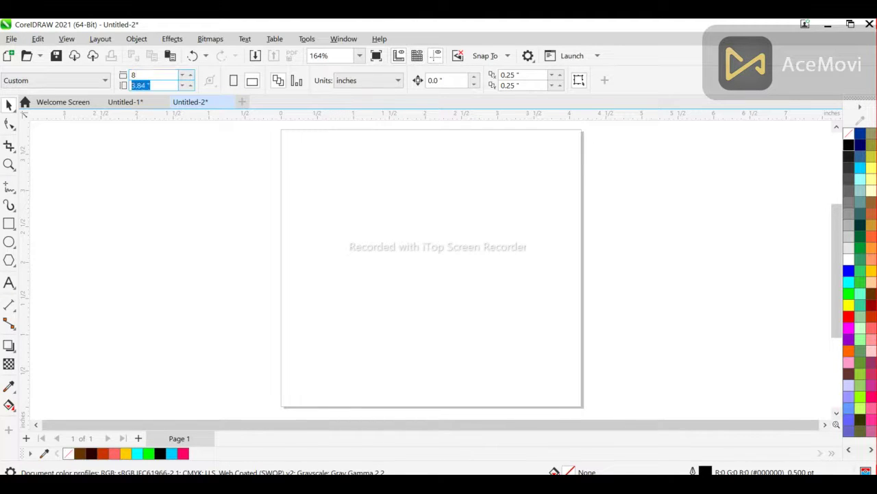
type("4.5")
key("Return")
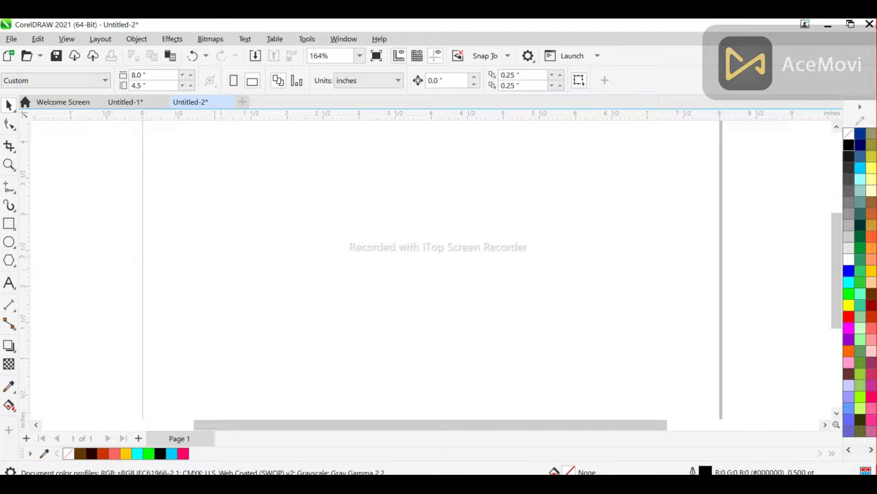
scroll(264, 266, "down", 1)
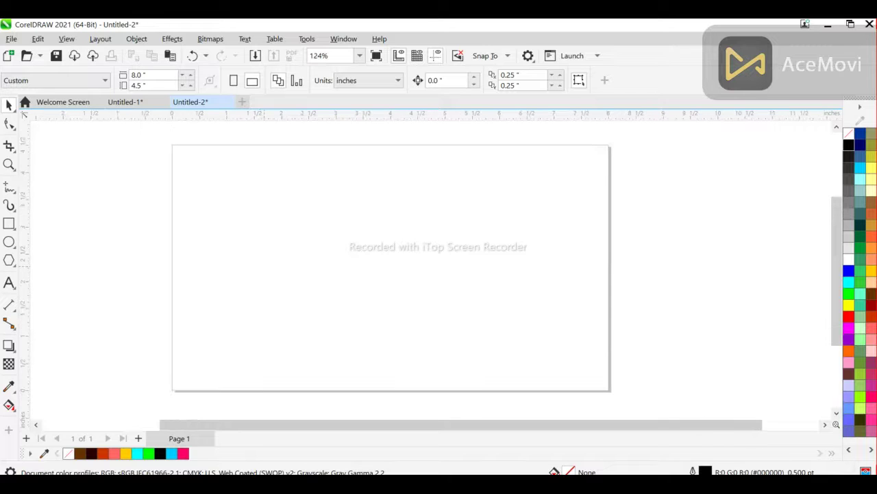
scroll(263, 268, "up", 1)
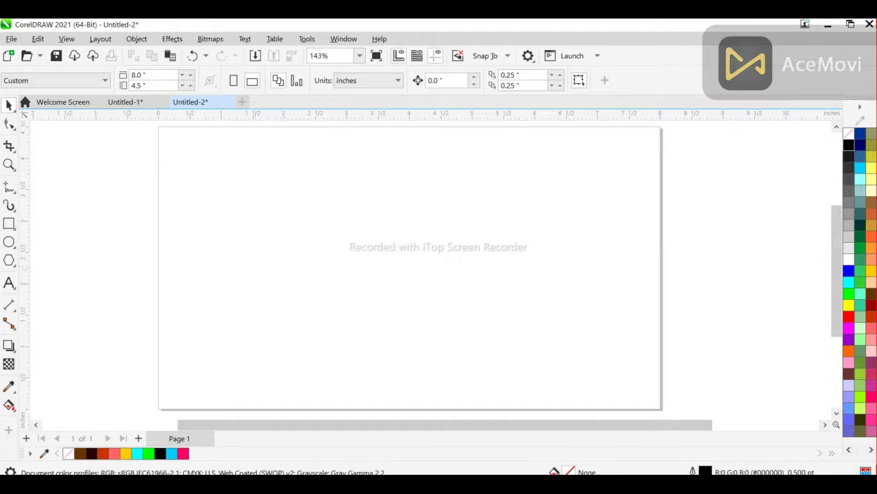
Step: Draw a circle about 2.45 inches across in the page's left half and add a concentric inner copy scaled to about 89%
left_click(9, 241)
left_click_drag(230, 193, 385, 349)
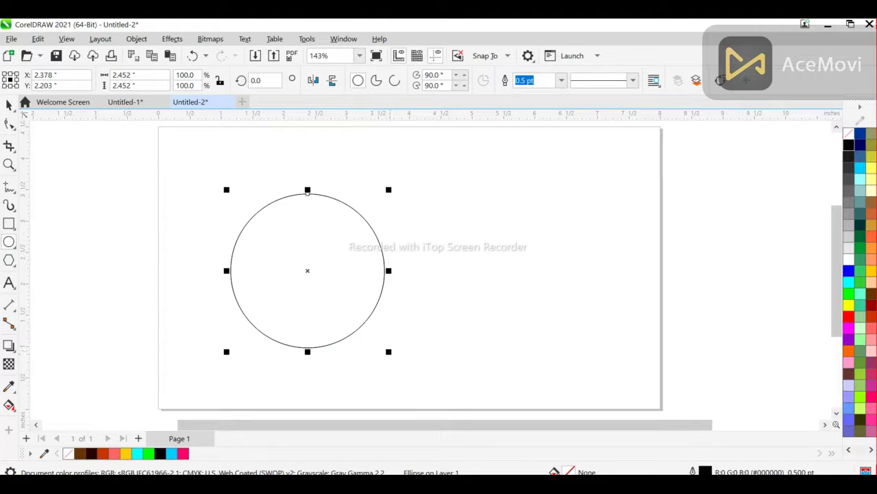
left_click(389, 352)
left_click_drag(389, 352, 384, 343)
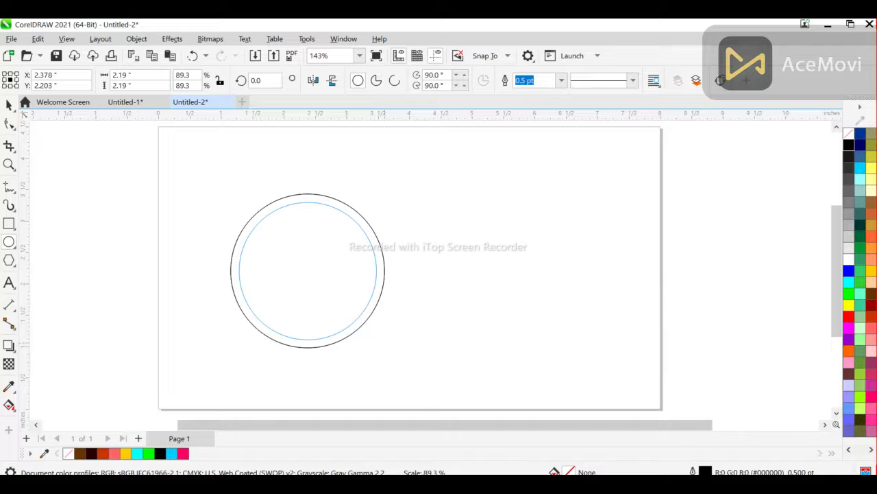
left_click_drag(384, 343, 382, 342)
right_click(382, 342)
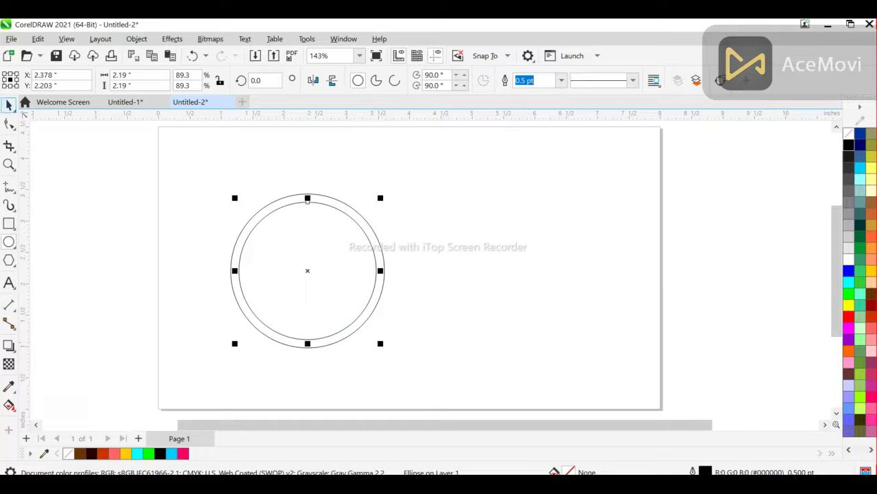
Step: Select both concentric circles and combine them into a single ring shape
left_click(9, 105)
left_click_drag(121, 150, 430, 337)
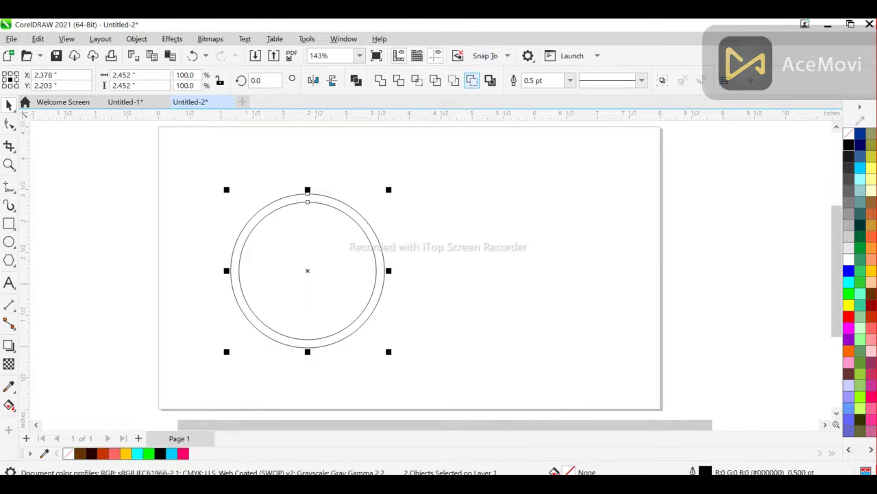
key("ctrl+l")
Step: Move the ring toward the page's upper left and add two evenly spaced copies in a row to its right
left_click_drag(307, 270, 275, 258)
left_click_drag(276, 183, 438, 179)
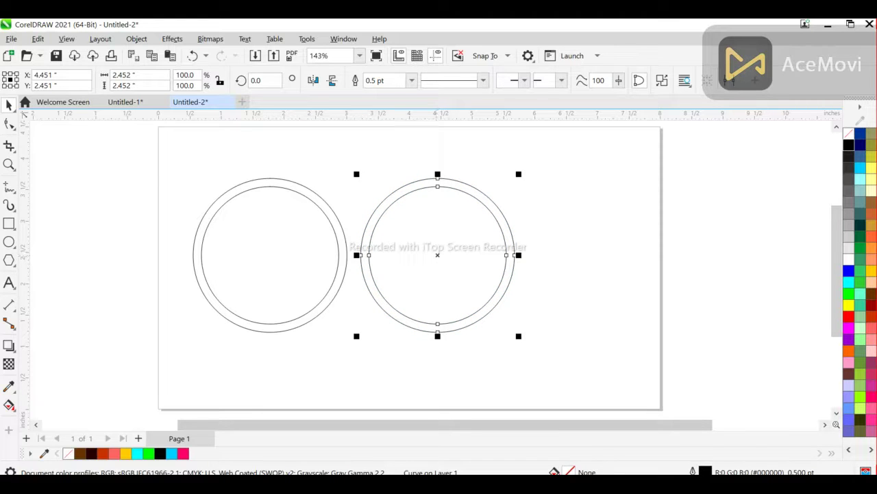
key("ctrl+r")
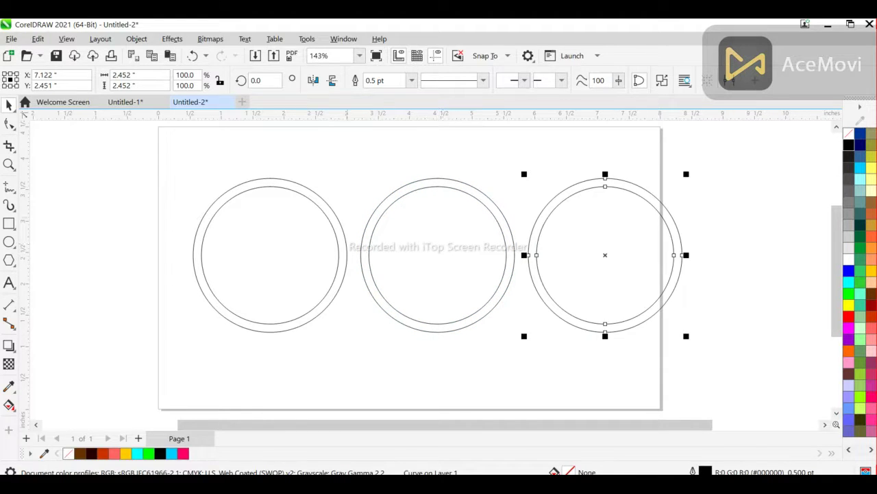
Step: Duplicate the middle and right rings and place the copies as a lower row overlapping the gaps between the upper rings
left_click_drag(545, 144, 746, 175)
left_click_drag(389, 278, 350, 354)
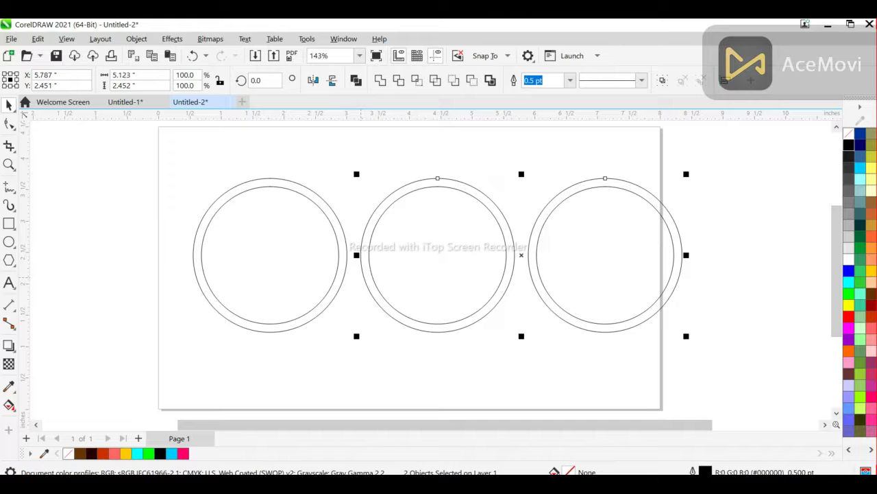
key("ctrl+d")
left_click_drag(538, 239, 431, 340)
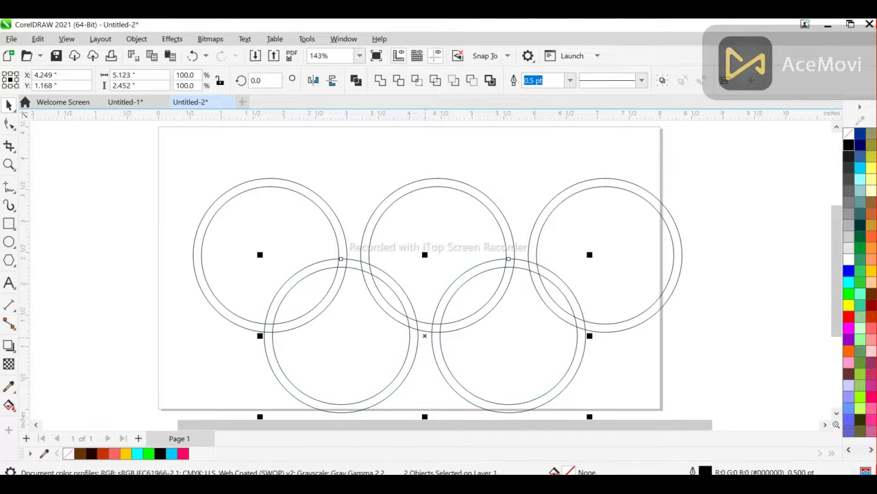
Step: Select the three upper rings and group them
left_click_drag(133, 148, 479, 245)
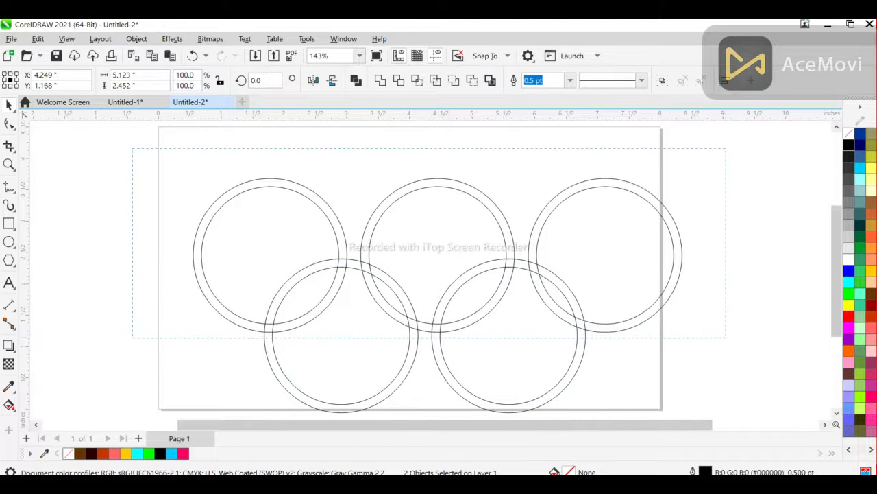
left_click_drag(726, 337, 726, 337)
left_click(662, 80)
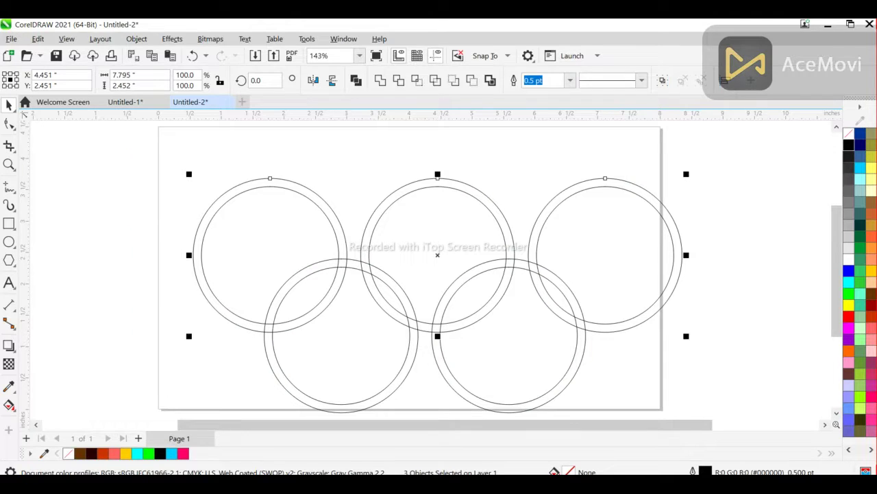
Step: Try to center the two ungrouped lower rings horizontally on the upper ring group
left_click_drag(557, 267, 325, 289)
left_click_drag(221, 404, 224, 375)
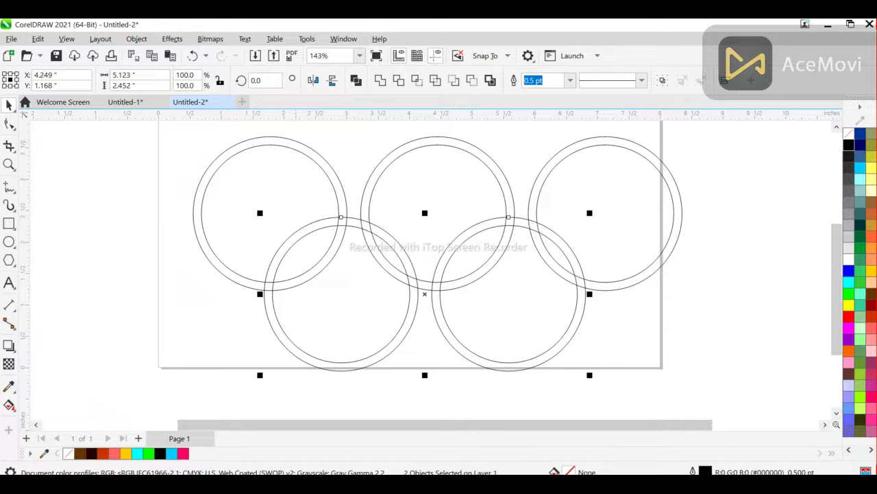
left_click(296, 139, "shift")
key("c")
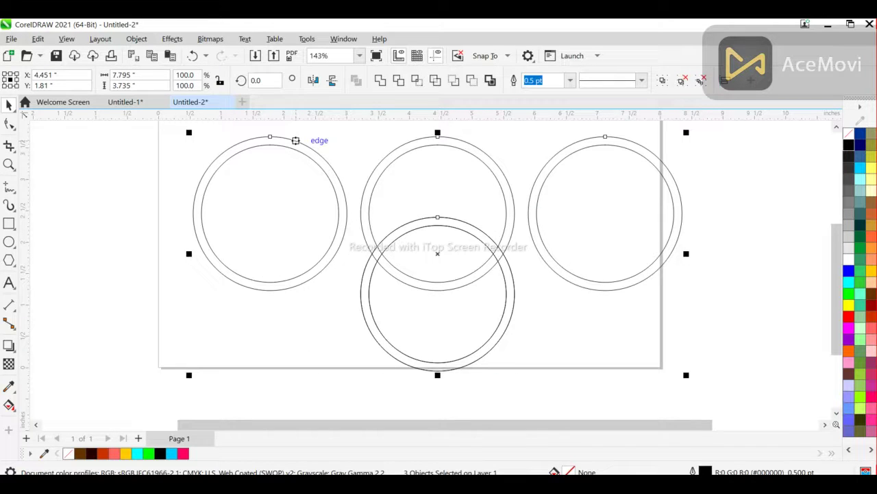
key("ctrl+z")
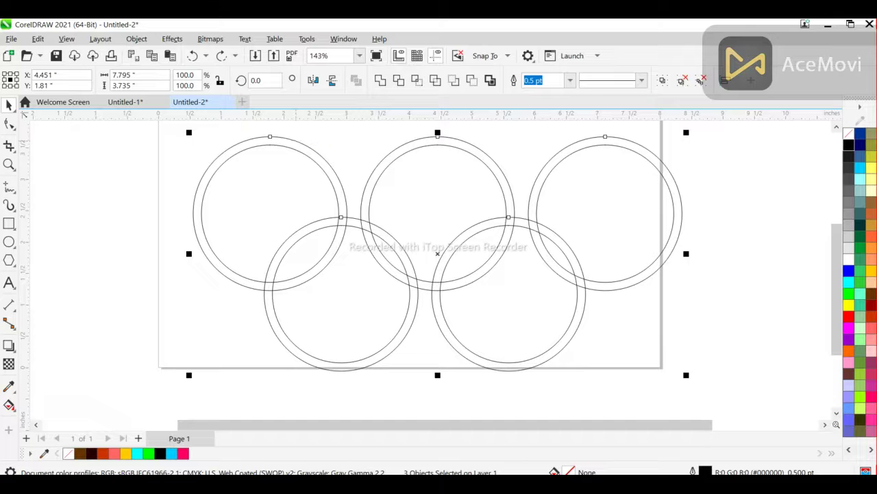
Step: Select the two lower rings and group them
left_click(141, 190)
left_click_drag(141, 190, 578, 342)
left_click_drag(142, 340, 143, 382)
key("ctrl+g")
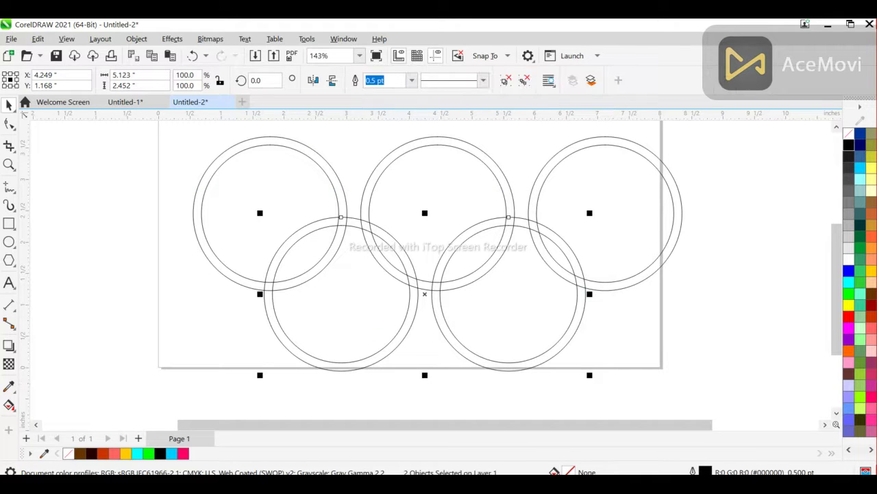
Step: Align the lower ring group horizontally to the center of the upper ring group and deselect everything
key("ctrl+a")
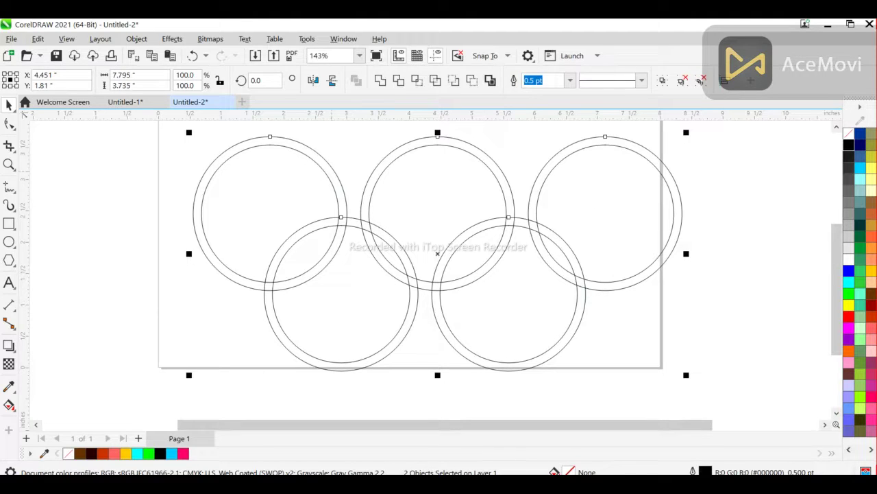
key("c")
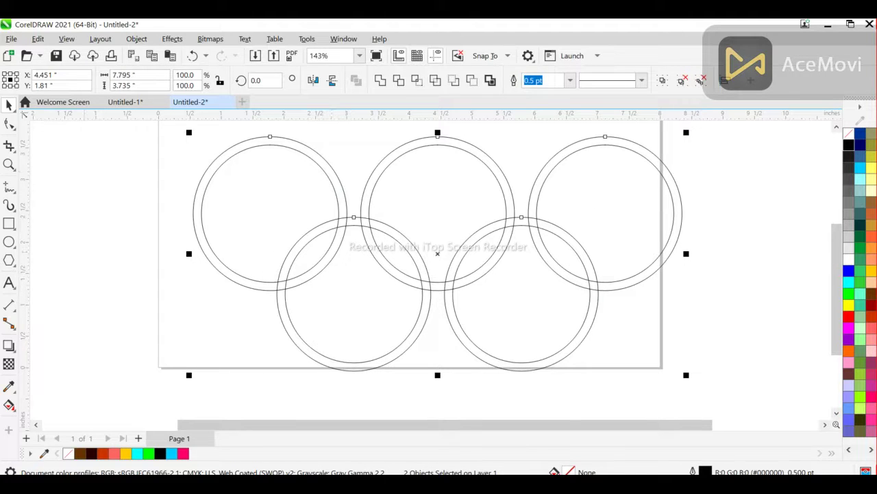
key("Escape")
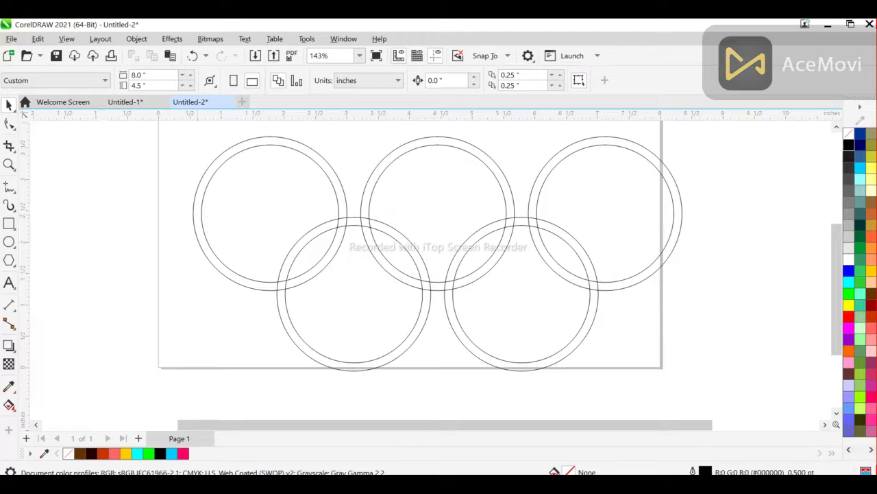
Step: Place a horizontal guideline across the upper rings and remove it
left_click_drag(210, 113, 264, 203)
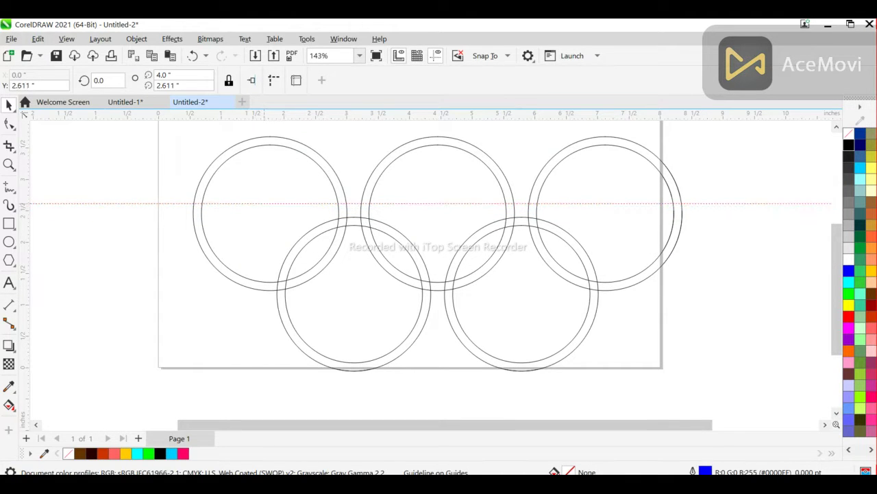
key("Delete")
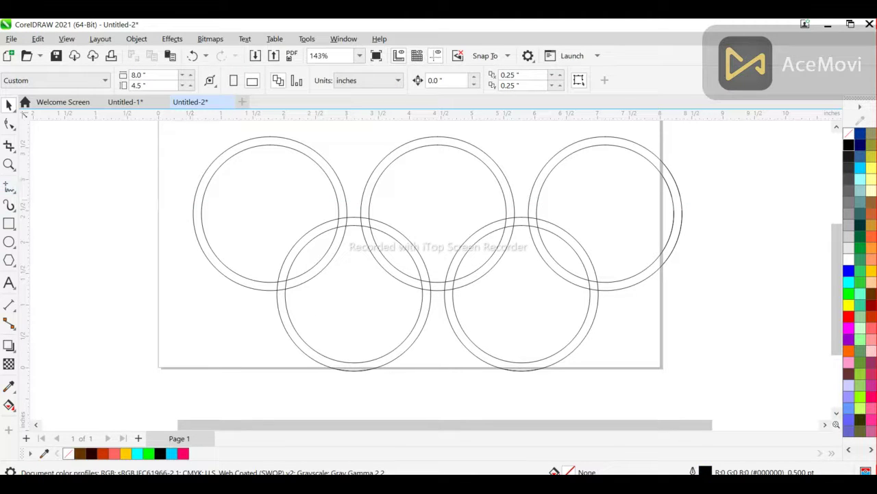
Step: Draw a straight horizontal line about 9 inches long across the three upper rings
left_click(9, 186)
left_click(163, 199)
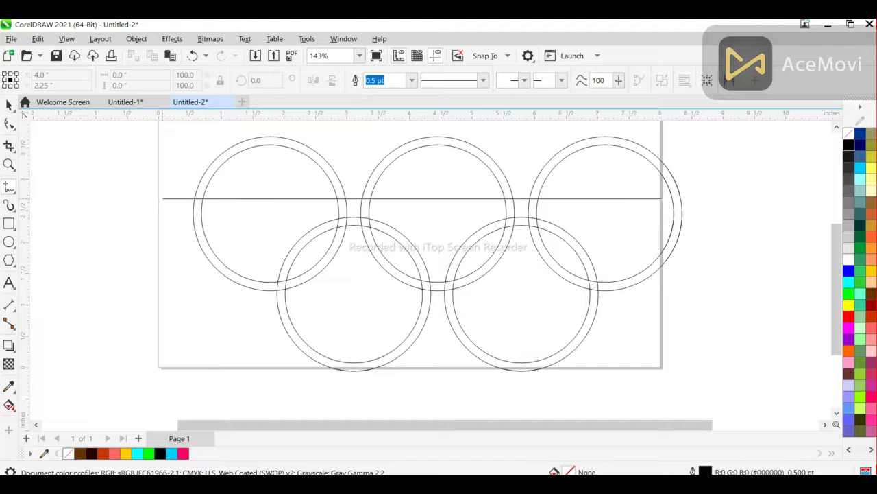
left_click(726, 199)
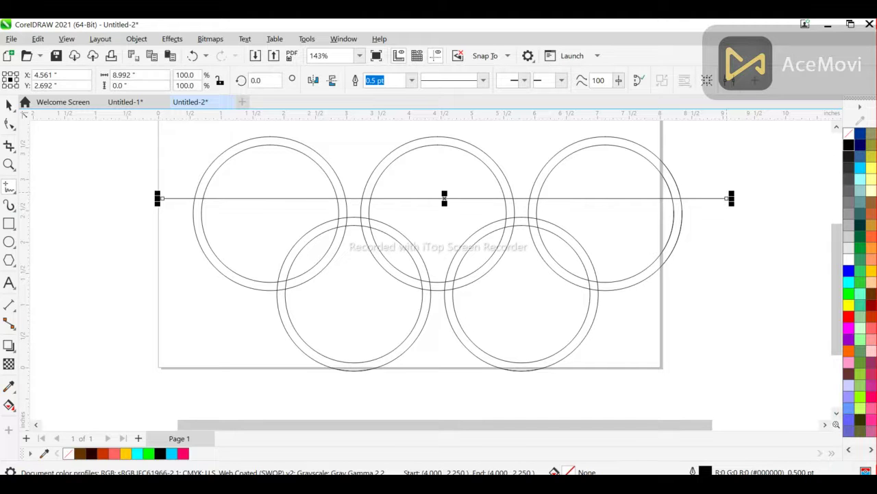
key("space")
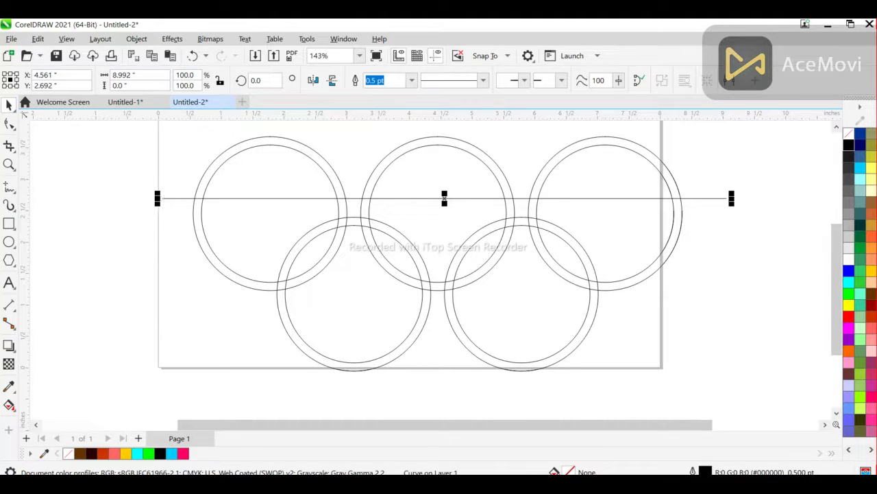
Step: Align the line horizontally and vertically to the center of the upper ring group and deselect everything
left_click(235, 145, "shift")
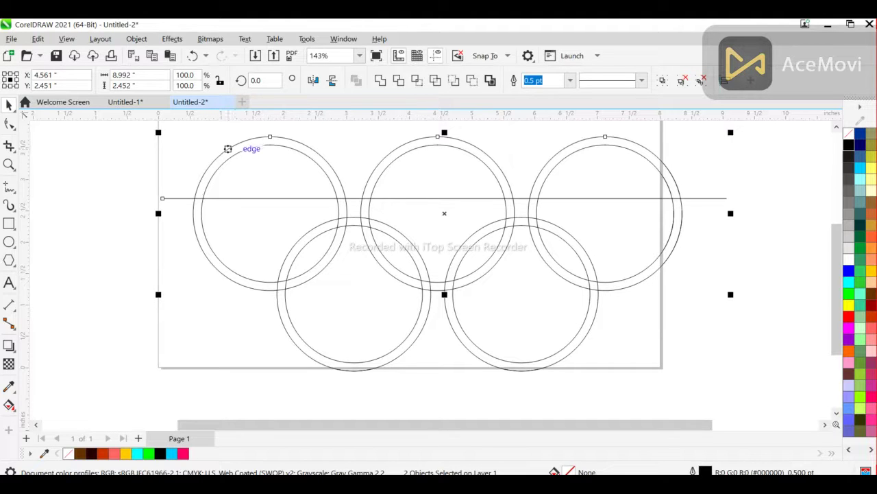
key("e")
key("c")
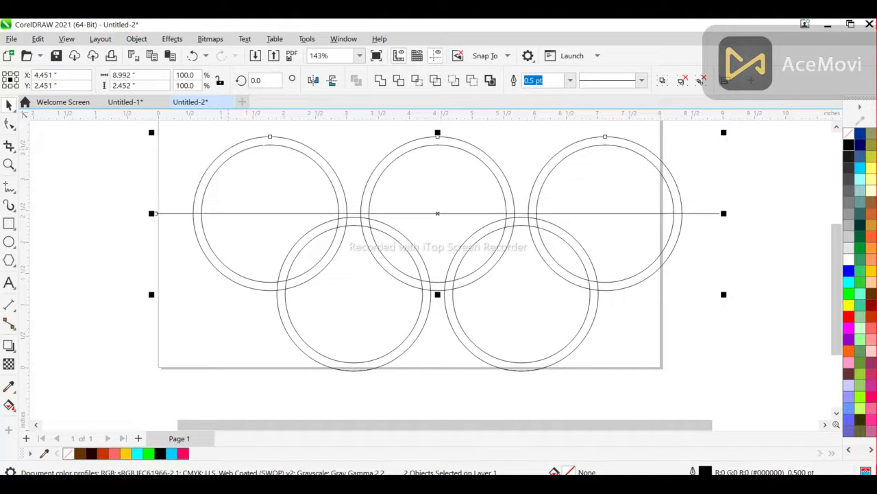
key("Escape")
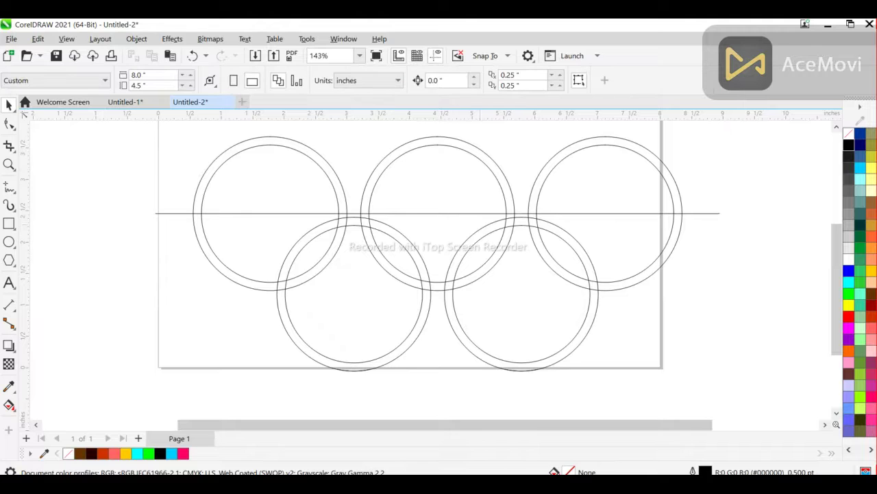
Step: Move the lower ring group up slightly so the tops of its rings meet the horizontal center line
key("z")
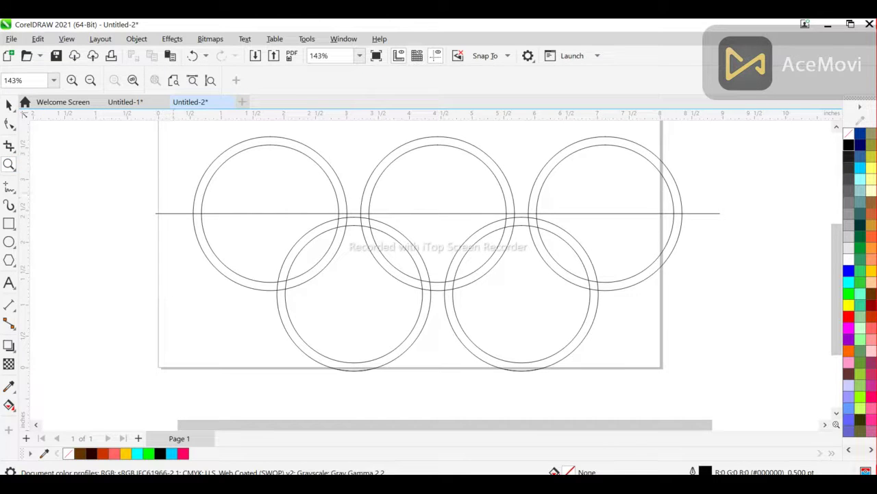
left_click_drag(370, 283, 675, 284)
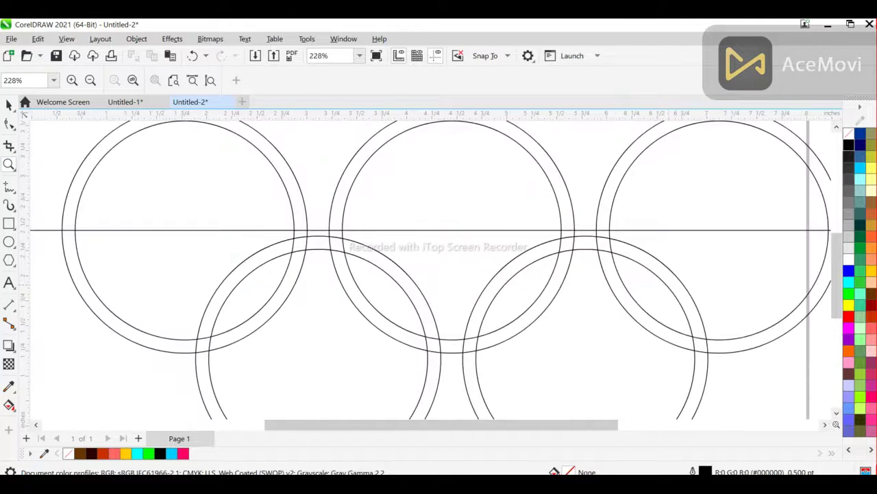
key("space")
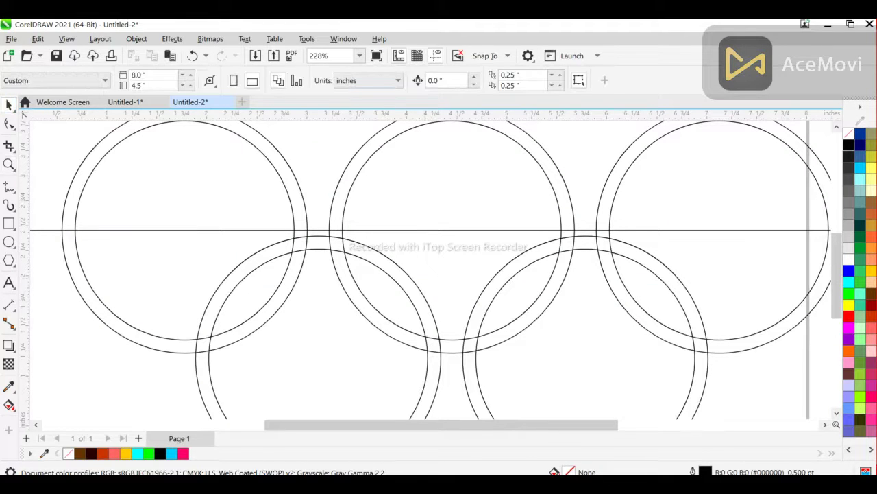
left_click_drag(477, 320, 475, 314)
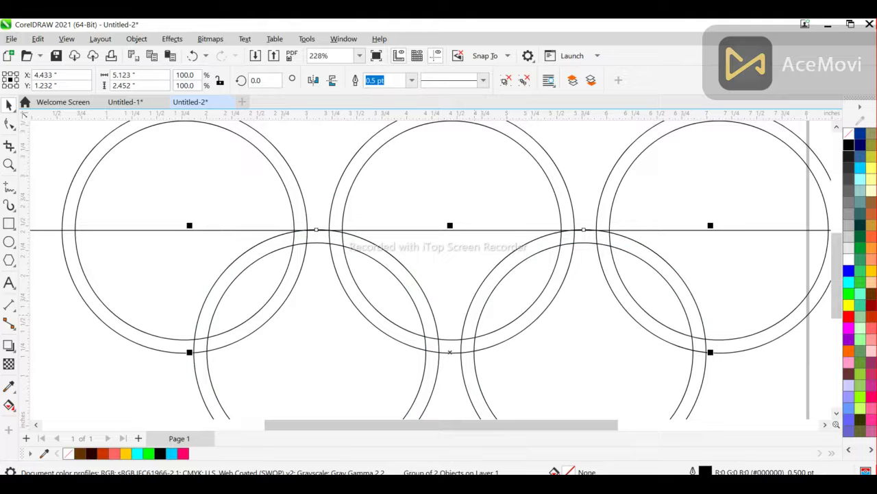
Step: Delete the horizontal center line running through the upper rings
left_click(141, 230)
key("Delete")
scroll(271, 244, "down", 2)
scroll(274, 244, "down", 3)
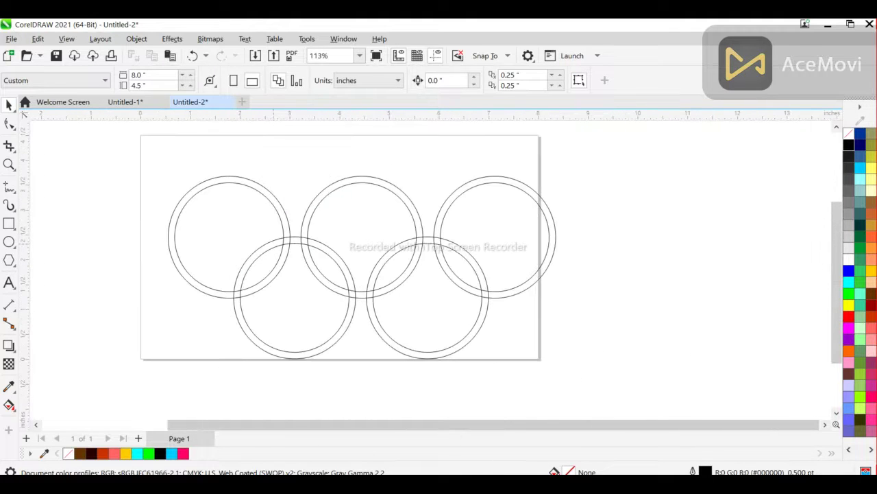
Step: Select both ring groups, ungroup all their objects and deselect everything
left_click_drag(101, 147, 843, 369)
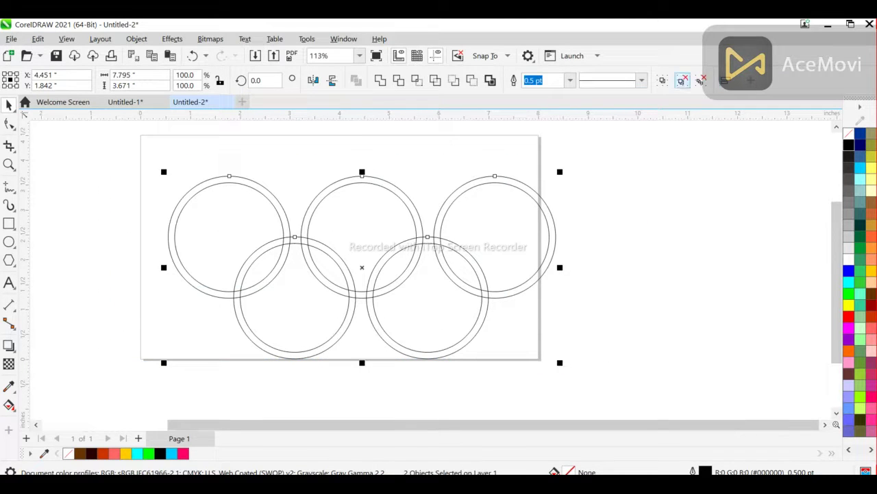
left_click(701, 80)
left_click(563, 242)
left_click(554, 241)
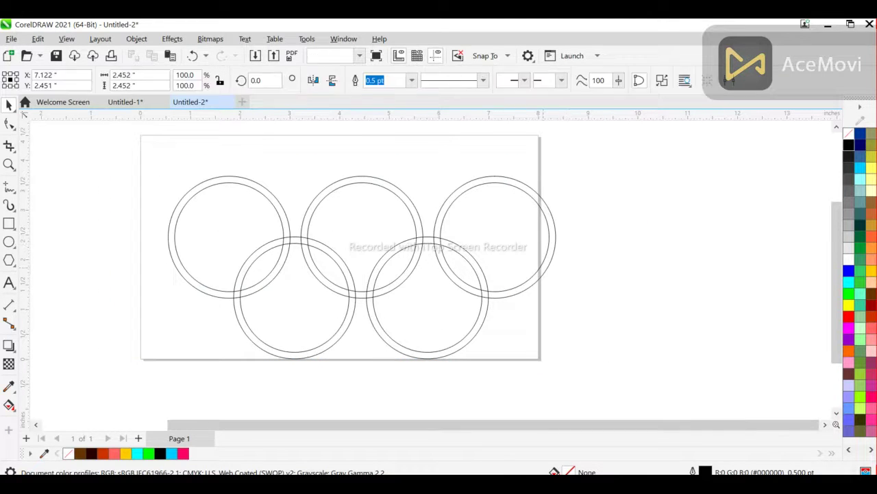
left_click(466, 335)
key("Escape")
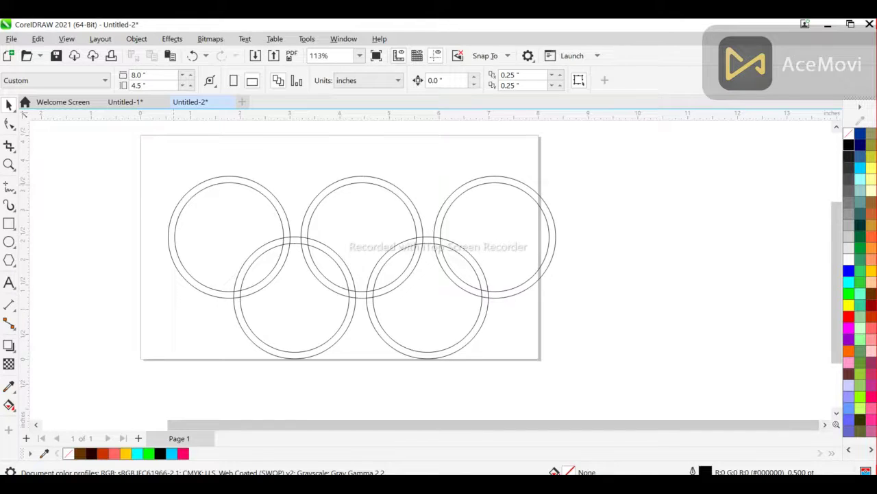
Step: Use Smart Fill with green (#00FF00) and no outline to color the upper-left ring, passing over the lower ring at their upper crossing
key("F4")
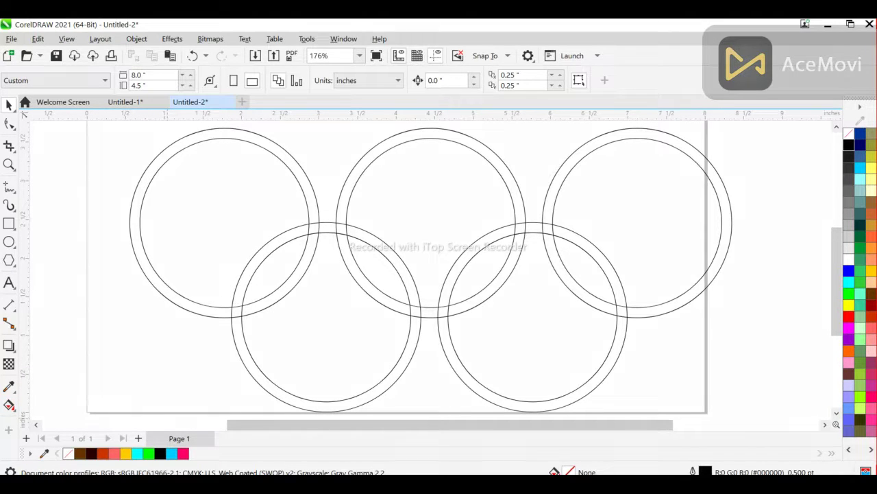
left_click_drag(94, 353, 11, 401)
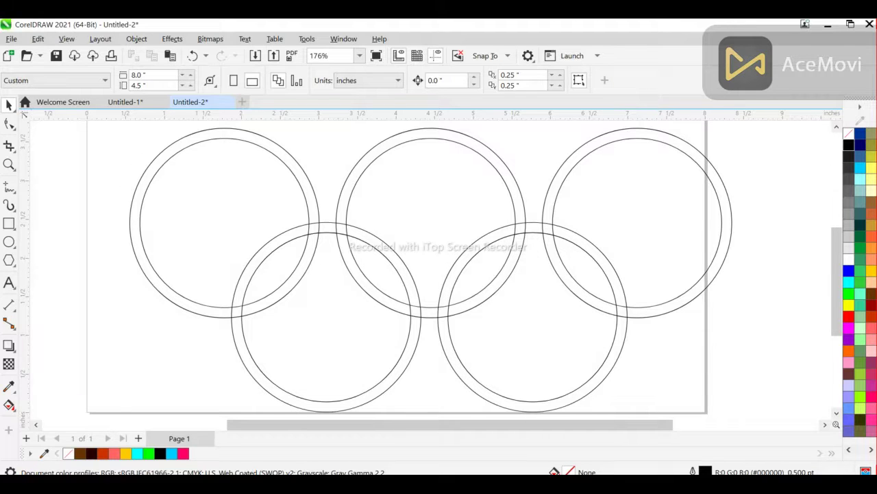
left_click(9, 404)
left_click(53, 419)
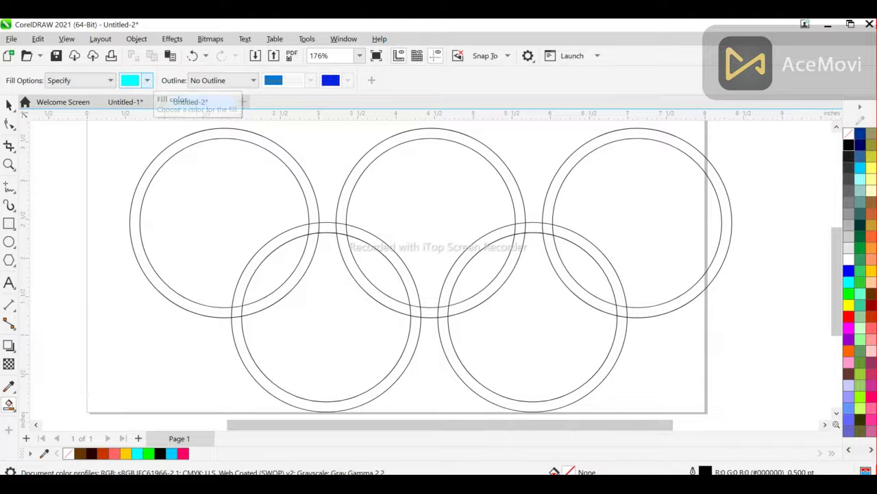
left_click(146, 81)
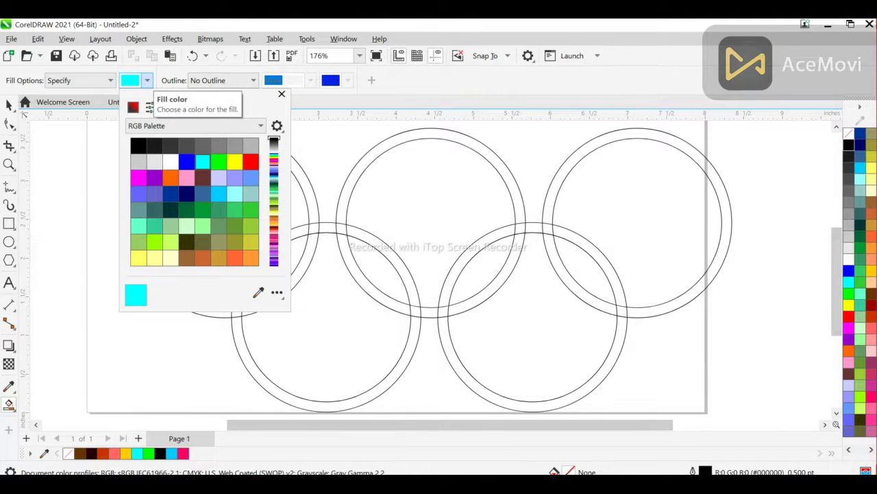
left_click(218, 161)
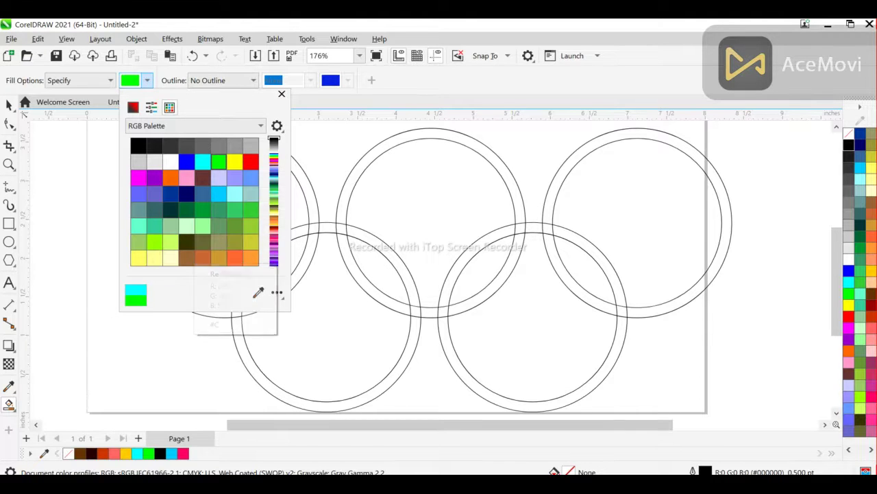
left_click(310, 190)
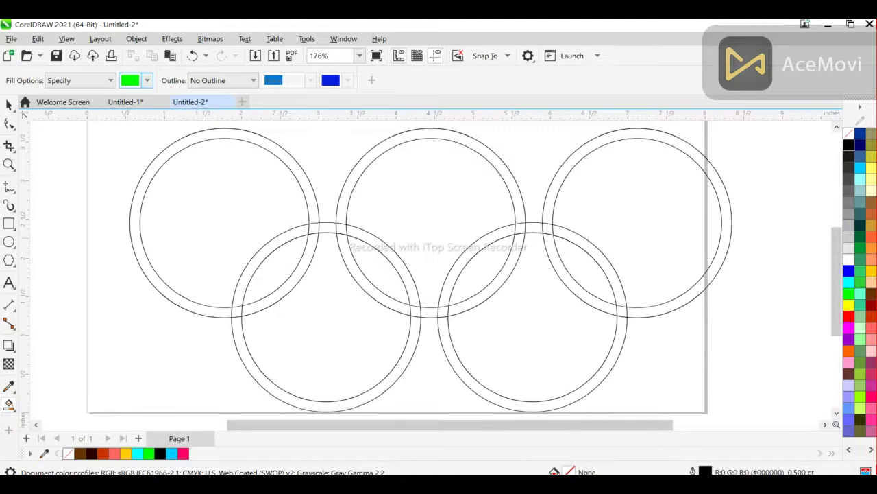
left_click(138, 243)
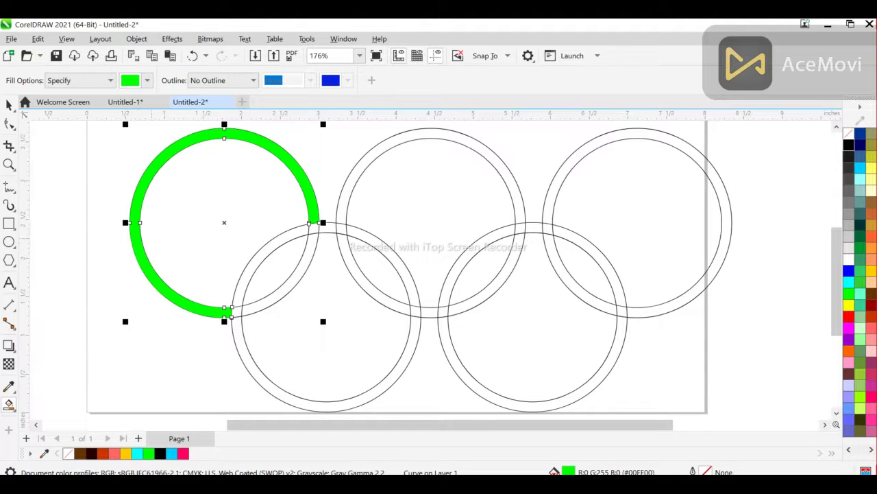
left_click(314, 228)
left_click(284, 288)
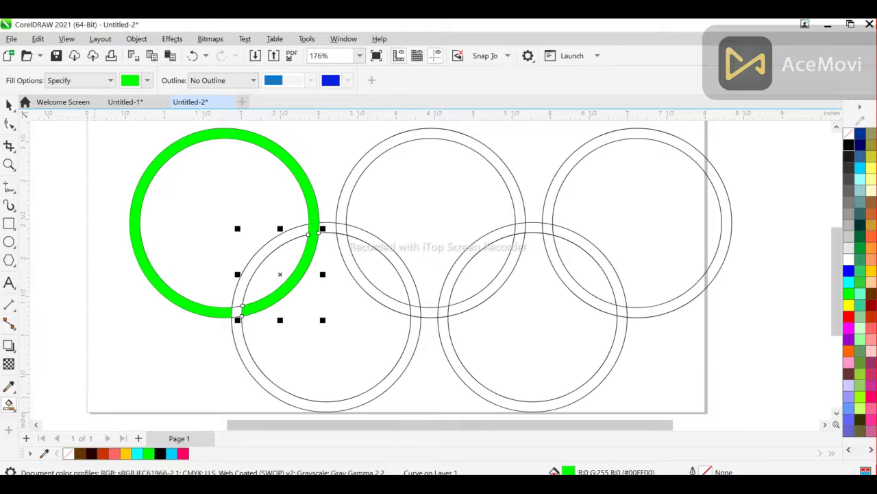
Step: Set the Smart Fill color to black (#000000) and fill the segments of the lower-left ring, passing over the middle ring at their lower crossing
left_click(9, 405)
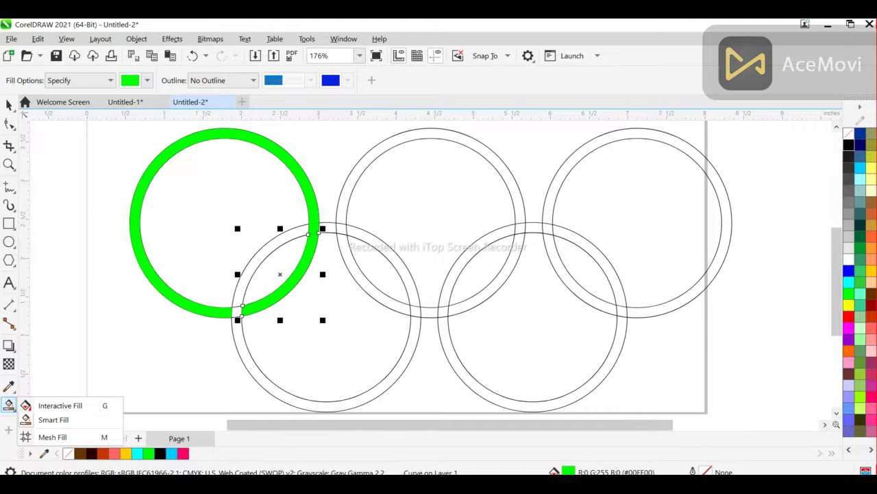
left_click(147, 80)
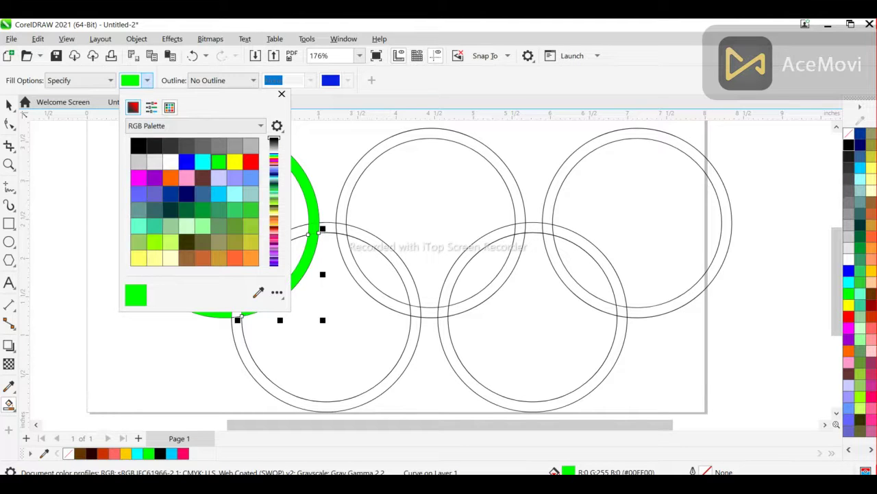
left_click(133, 107)
left_click(154, 227)
left_click_drag(154, 227, 220, 230)
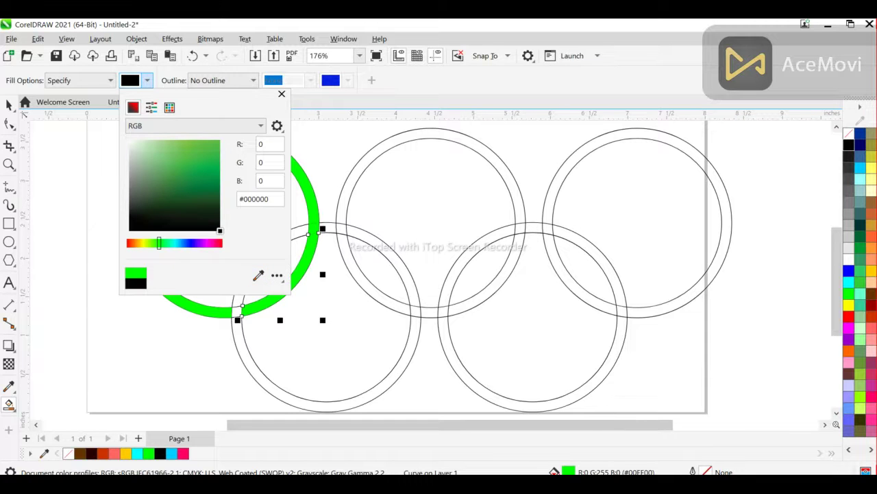
key("Return")
left_click(279, 240)
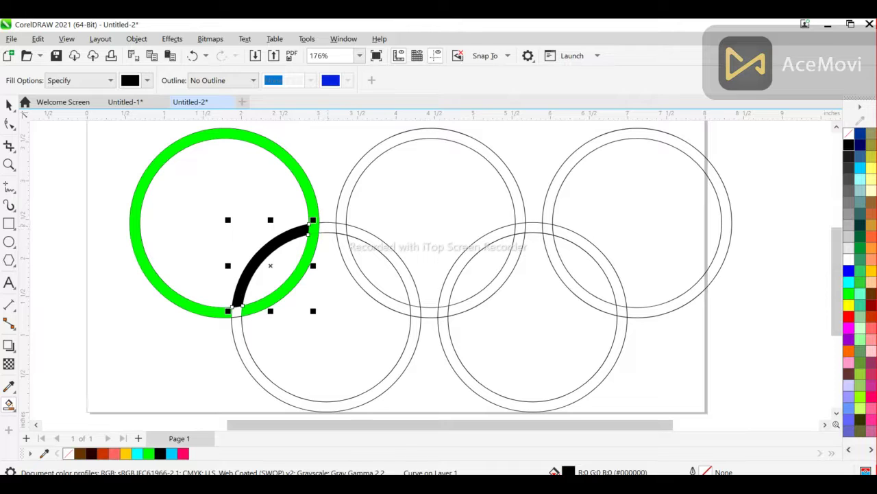
left_click(327, 227)
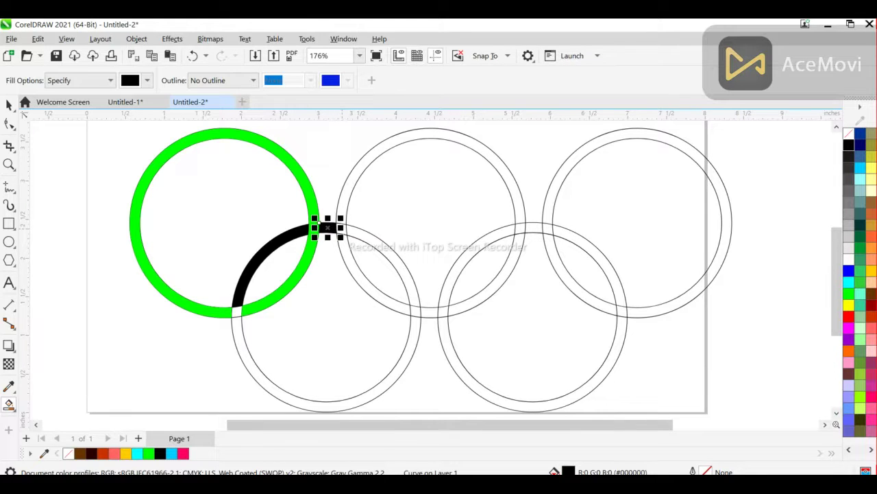
left_click(350, 232)
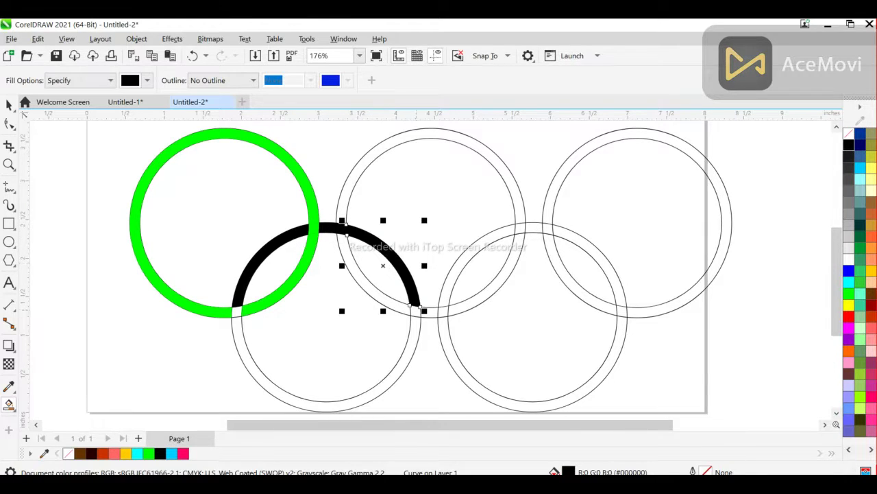
left_click(415, 310)
left_click(415, 317)
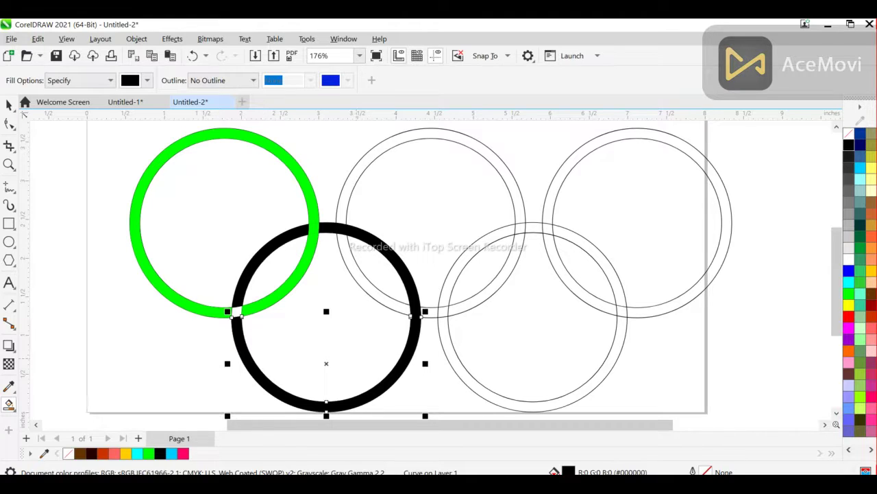
Step: Set the Smart Fill color to yellow (#FFCC00) and fill the segments of the upper-middle ring, passing over the lower-right ring outline at their upper crossing
scroll(439, 268, "down", 1)
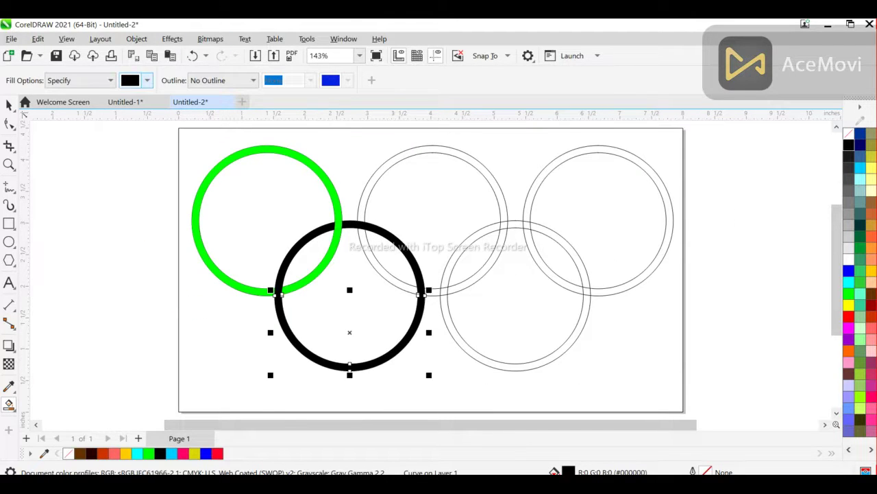
left_click(146, 81)
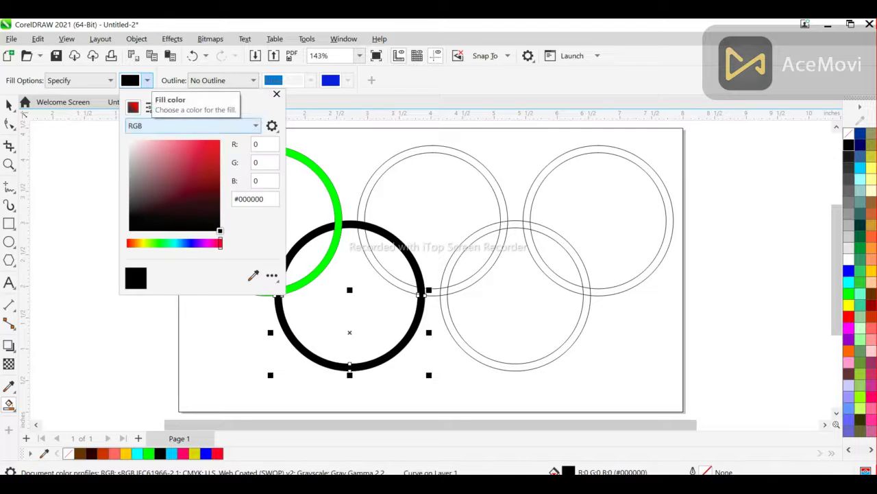
left_click(253, 275)
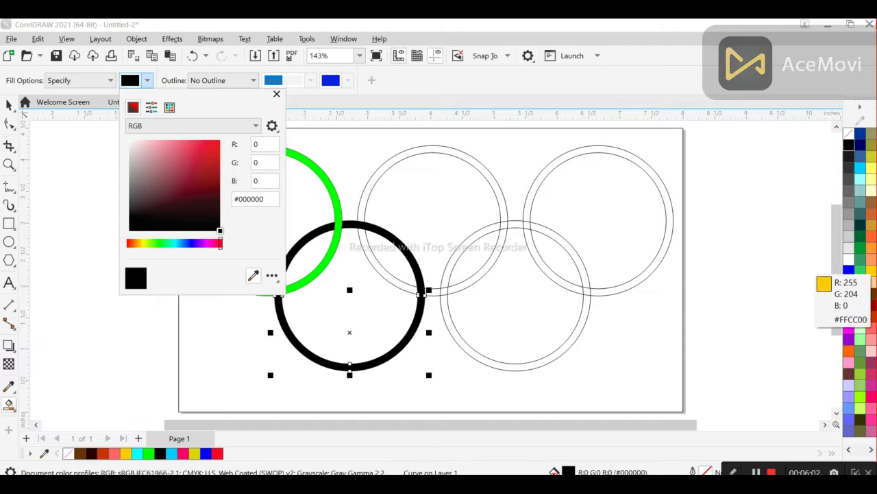
left_click(854, 273)
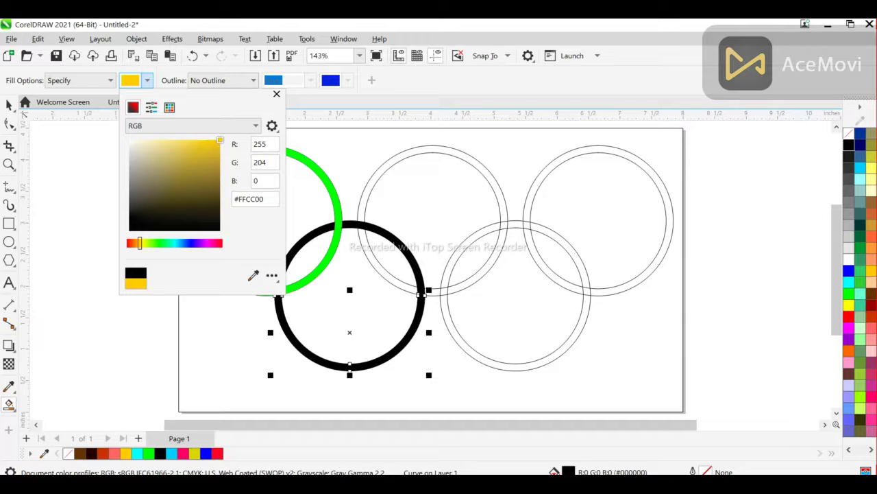
left_click(378, 267)
left_click(377, 267)
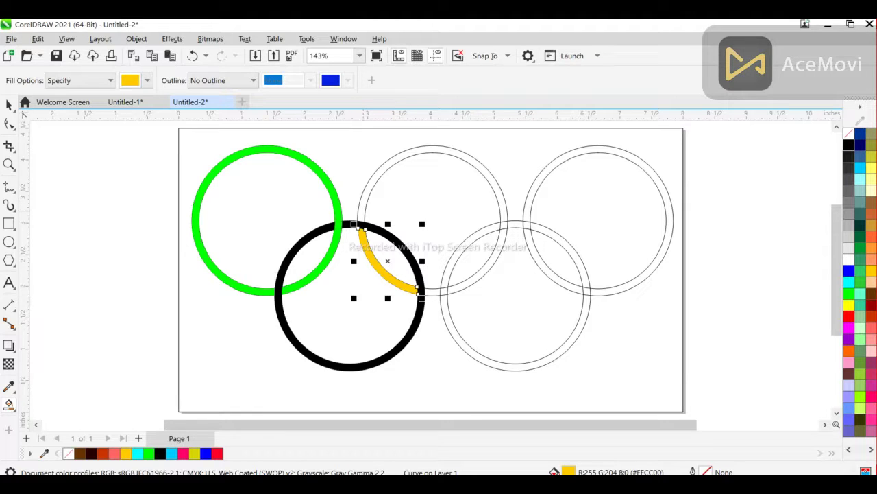
left_click(363, 208)
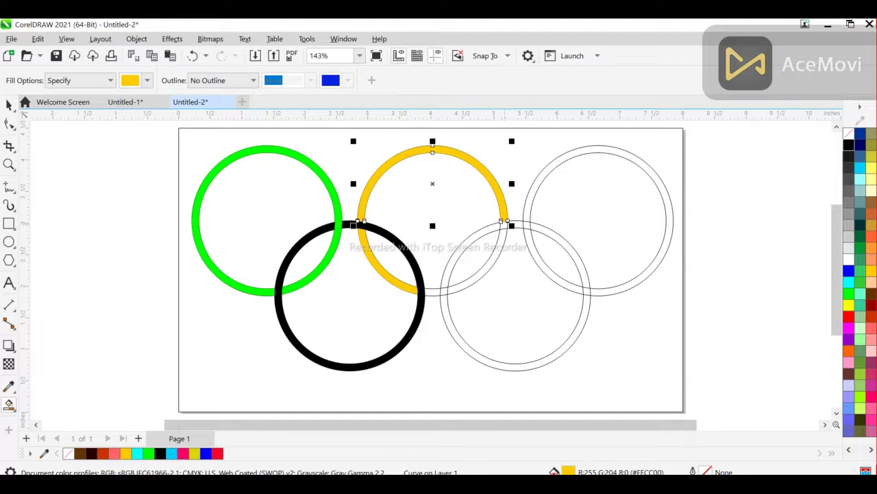
left_click(484, 270)
left_click(444, 292)
left_click(433, 292)
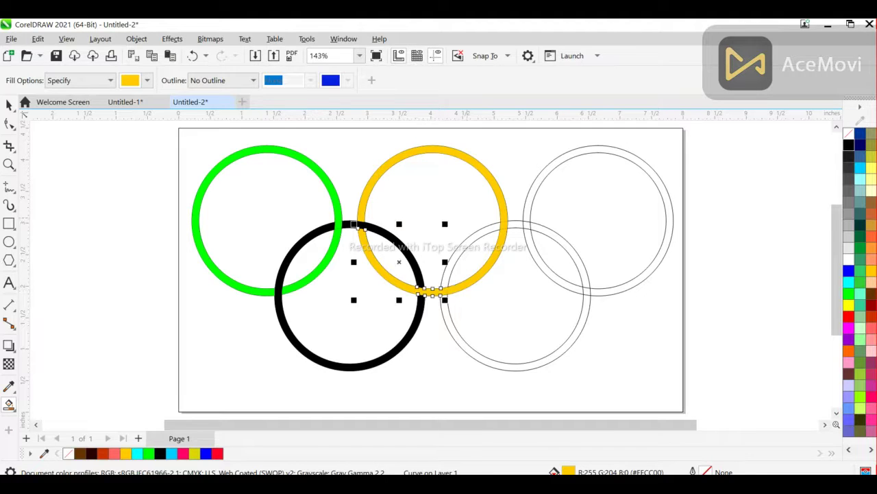
key("ctrl+z")
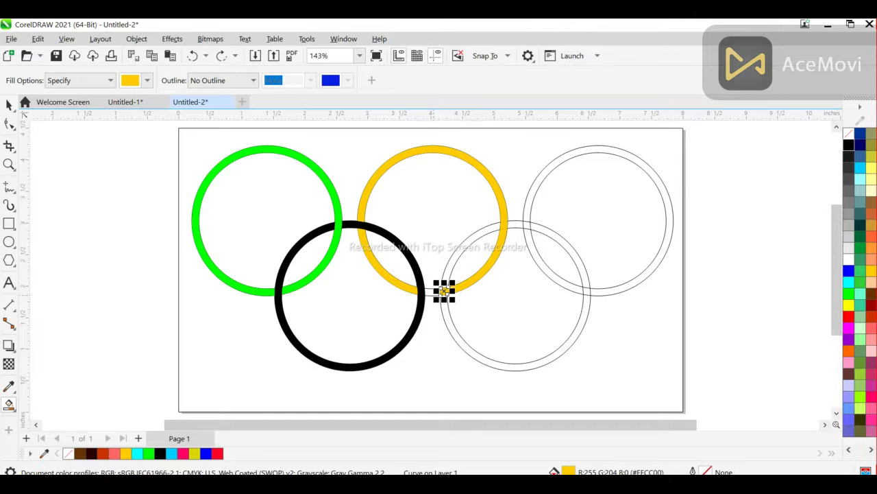
key("ctrl+shift+z")
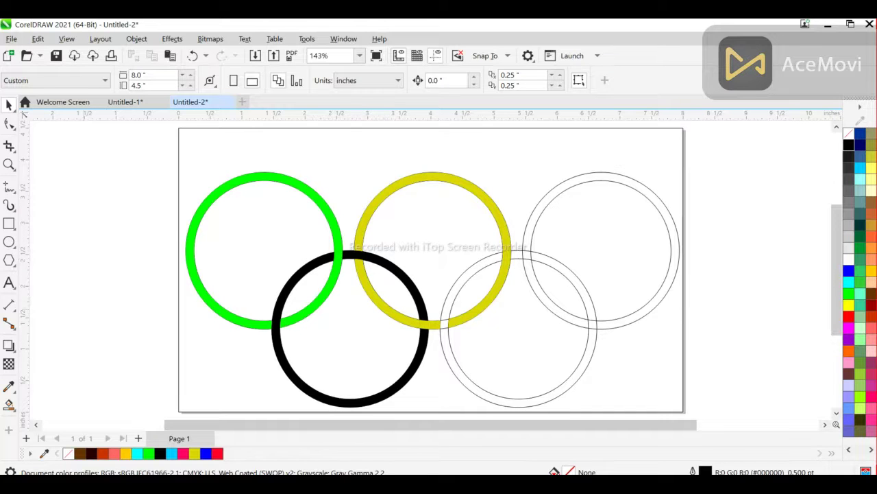
Step: Activate Smart Fill and sample blue (#0000FF) from the color palette as its fill color
left_click(9, 405)
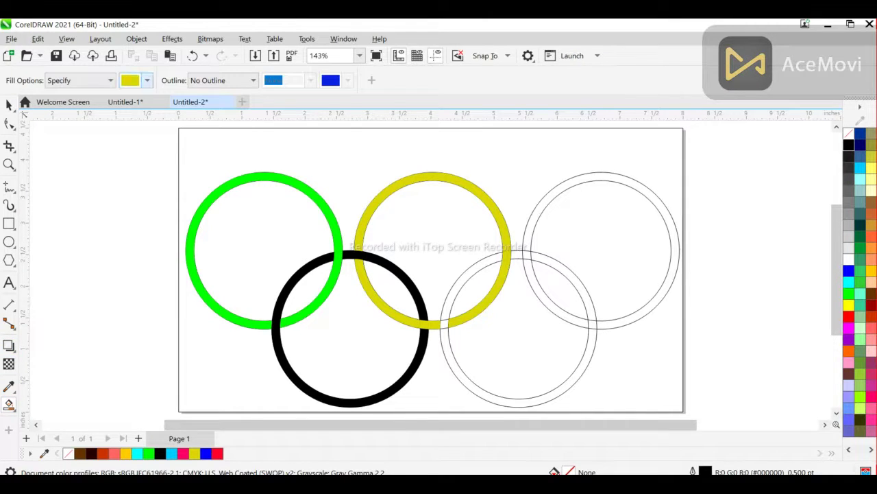
left_click(147, 81)
left_click(253, 275)
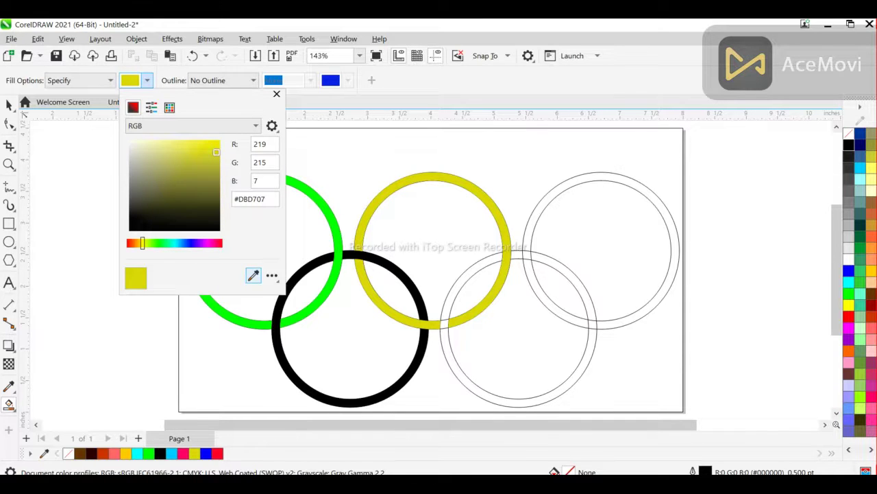
left_click(848, 271)
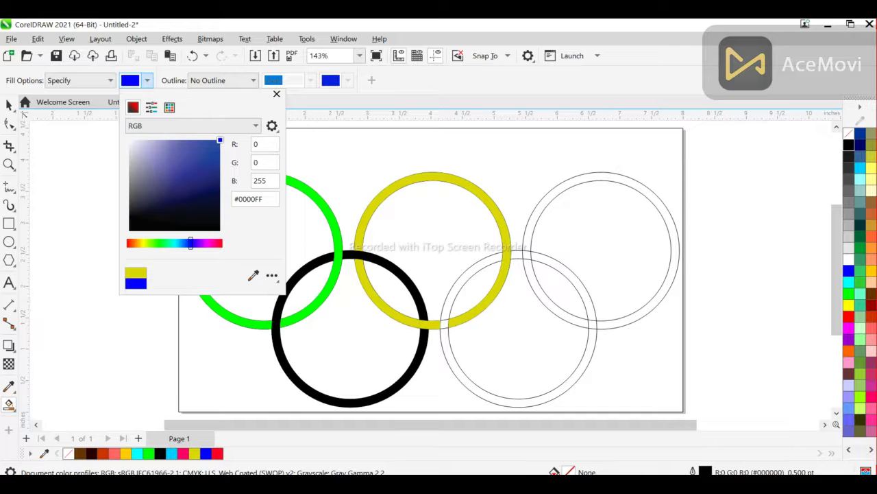
left_click(444, 322)
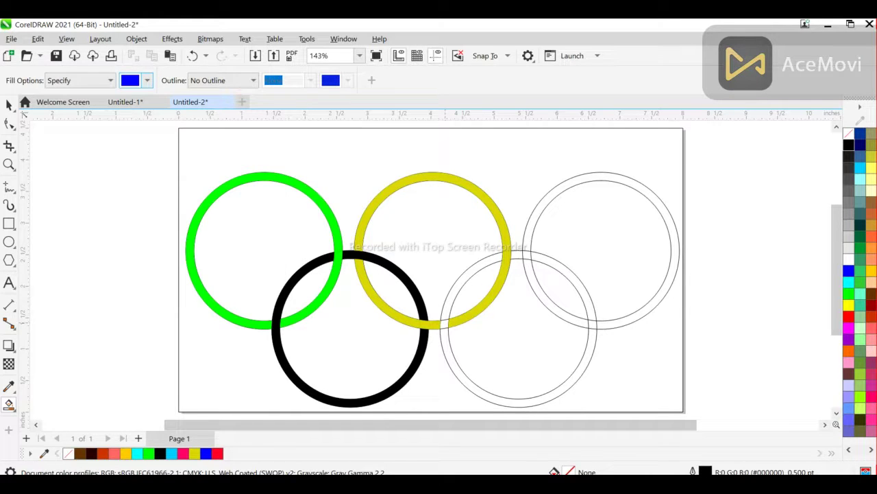
left_click(439, 323)
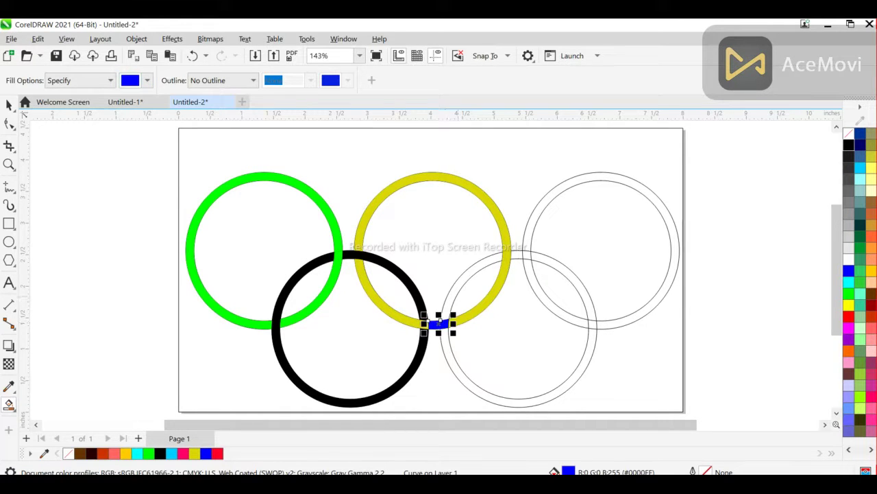
key("ctrl+z")
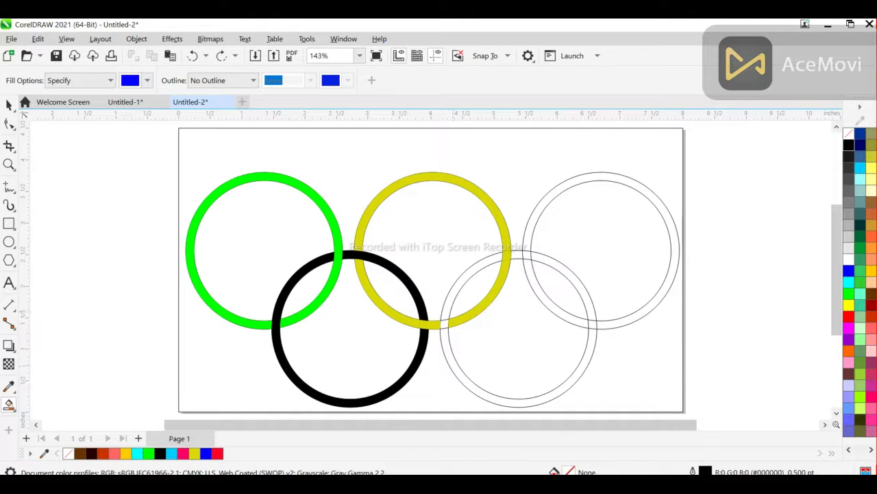
Step: Fill the lower-right ring's segments with blue, passing over the yellow ring at their lower crossing and over the upper-right ring at their upper crossing
left_click(453, 366)
left_click(452, 295)
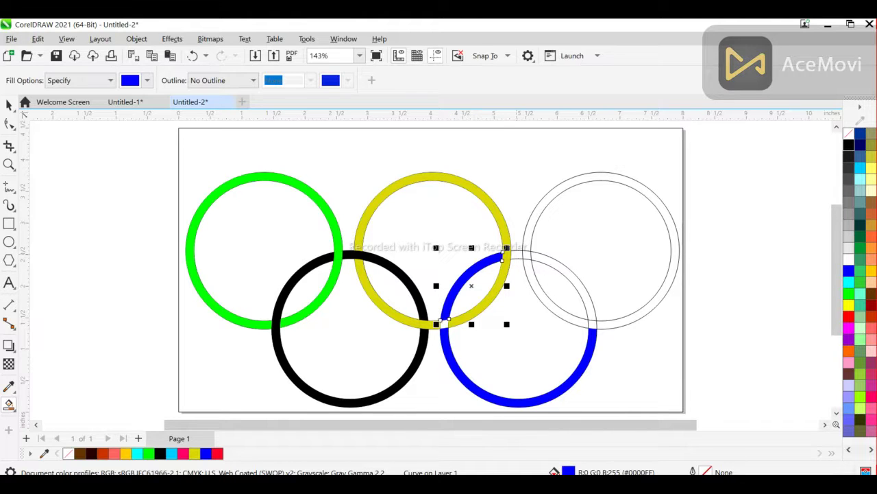
left_click(516, 255)
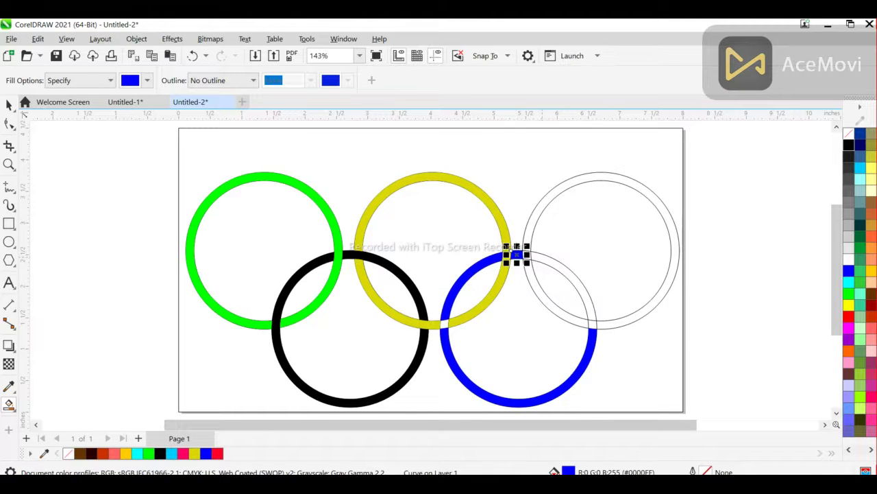
left_click(542, 260)
left_click(526, 257)
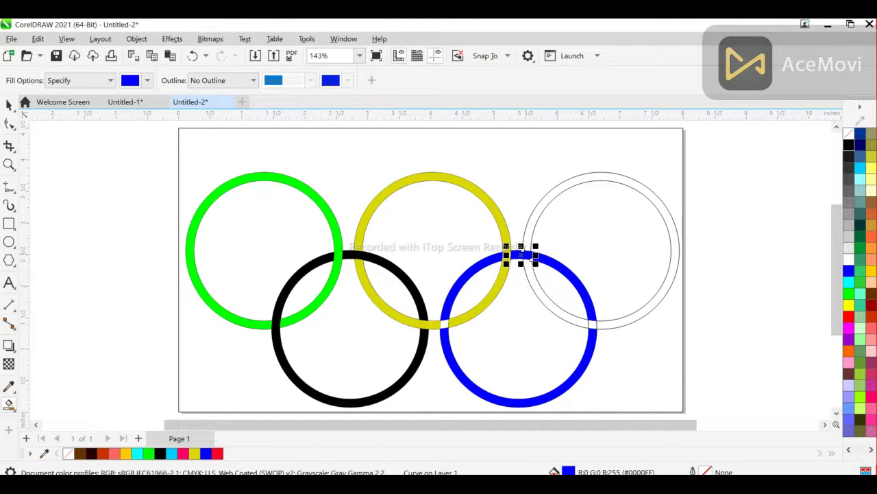
scroll(534, 262, "up", 8)
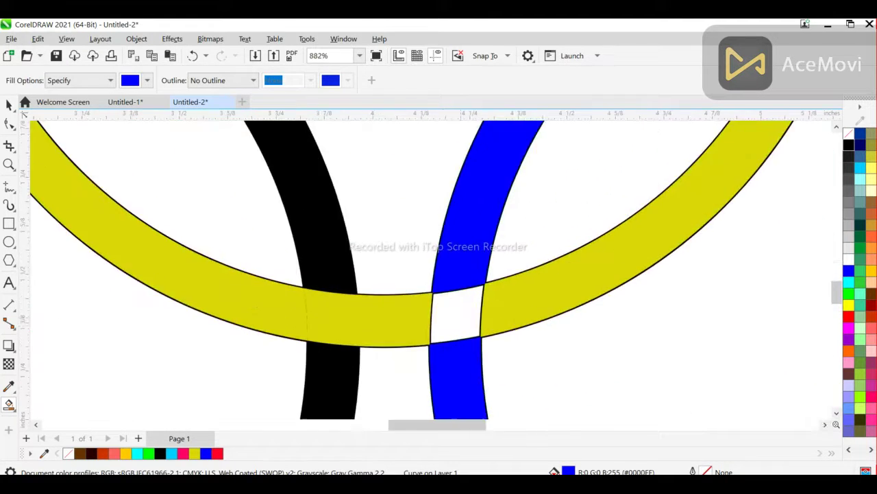
left_click(456, 315)
scroll(458, 315, "down", 7)
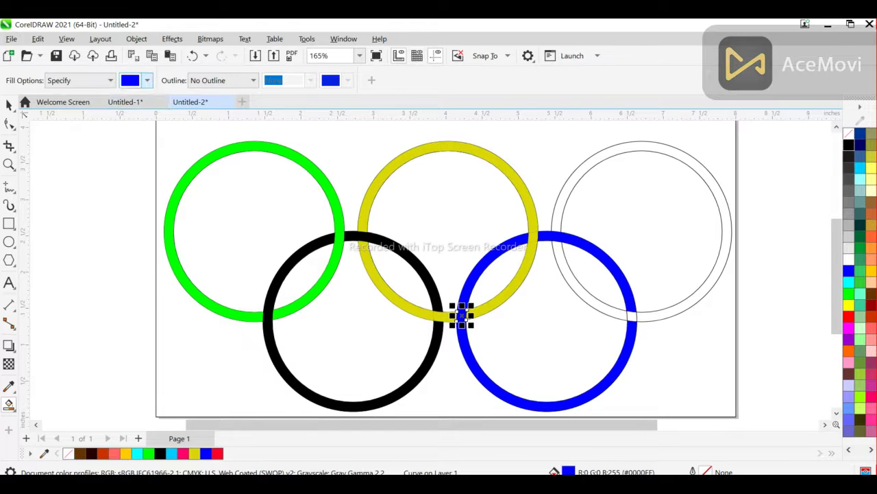
Step: Set the Smart Fill color to red (#F20909) and fill the upper-right ring's segments, passing over the blue ring at their lower crossing
left_click(146, 80)
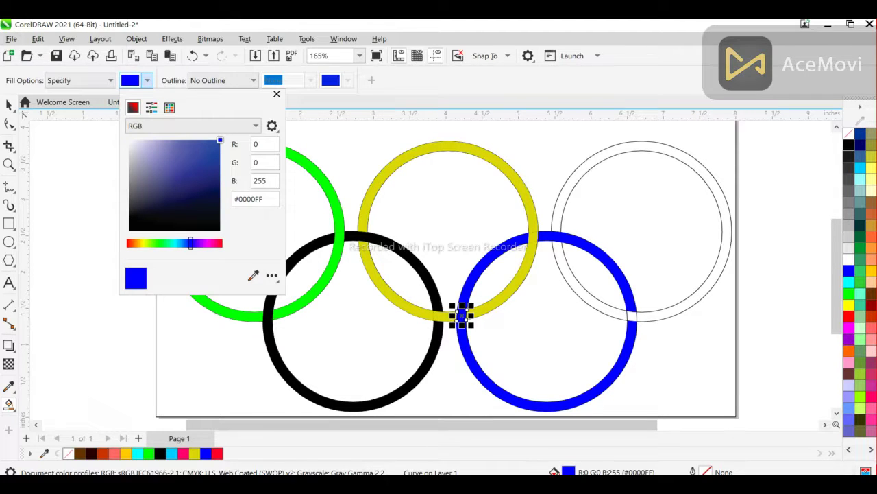
left_click(218, 243)
left_click(221, 243)
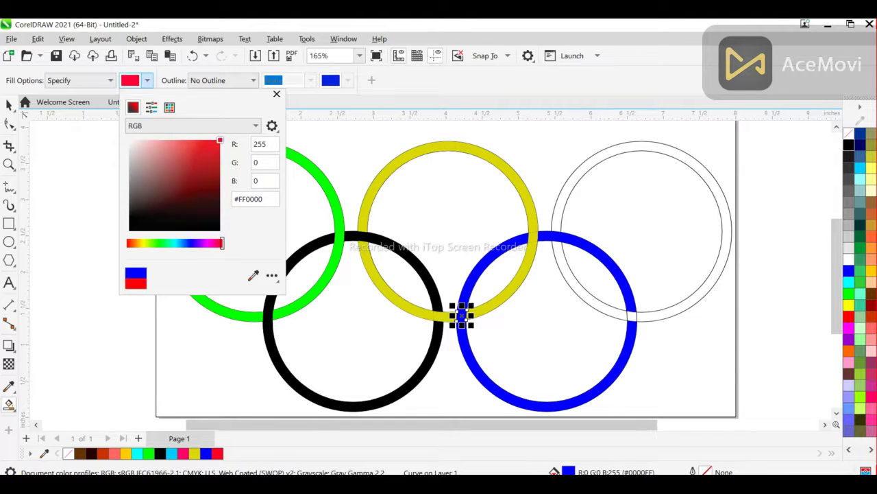
left_click(216, 144)
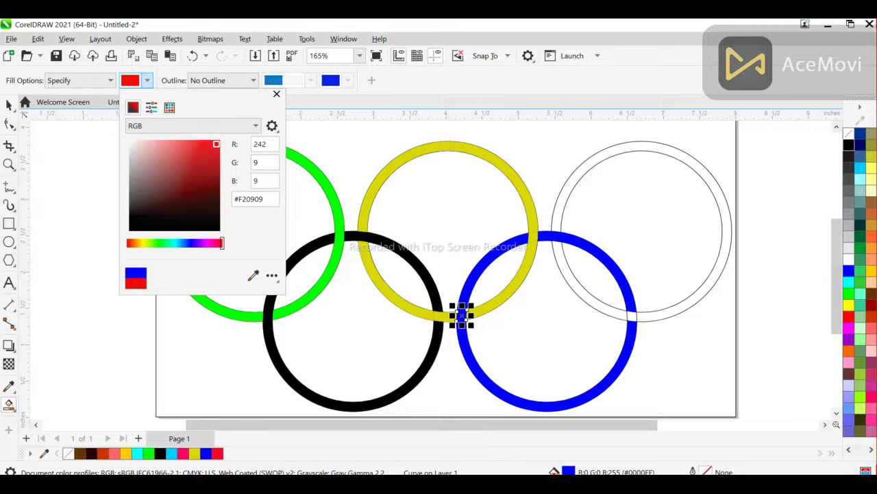
left_click(581, 171)
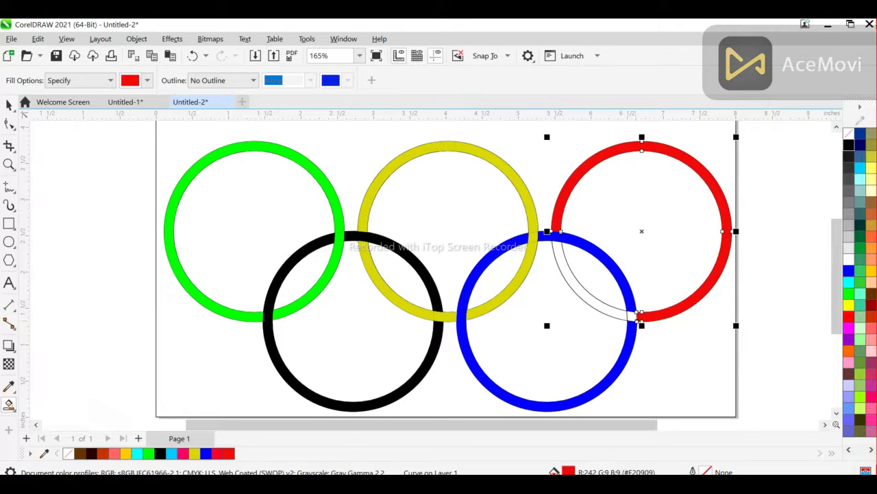
left_click(632, 315)
left_click(627, 311)
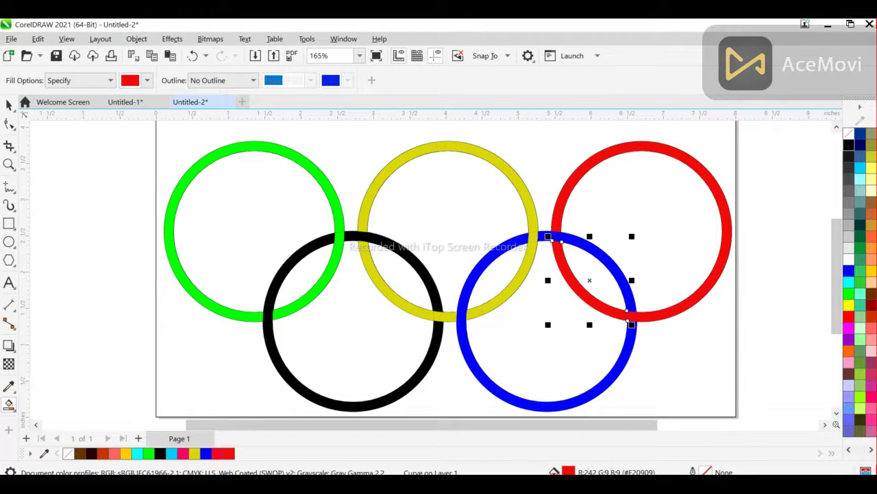
Step: Select the three red segments of the upper-right ring, weld them into one object and deselect it
left_click(9, 105)
key("Escape")
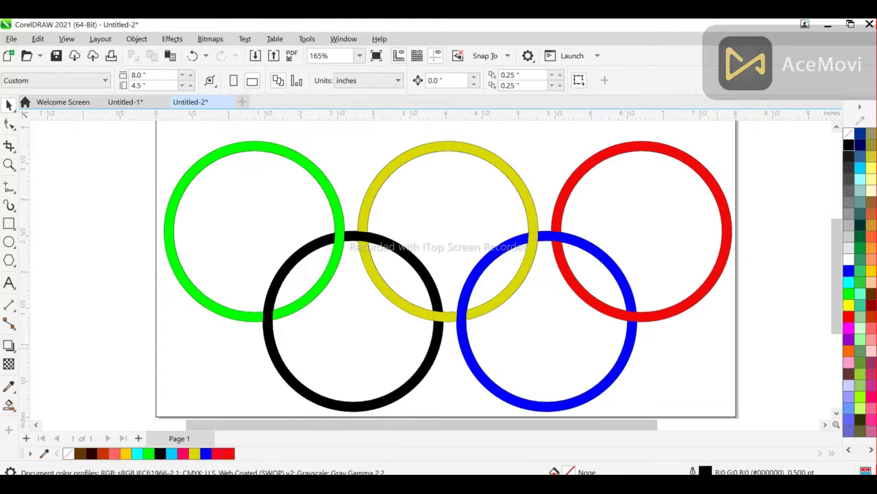
left_click(631, 316)
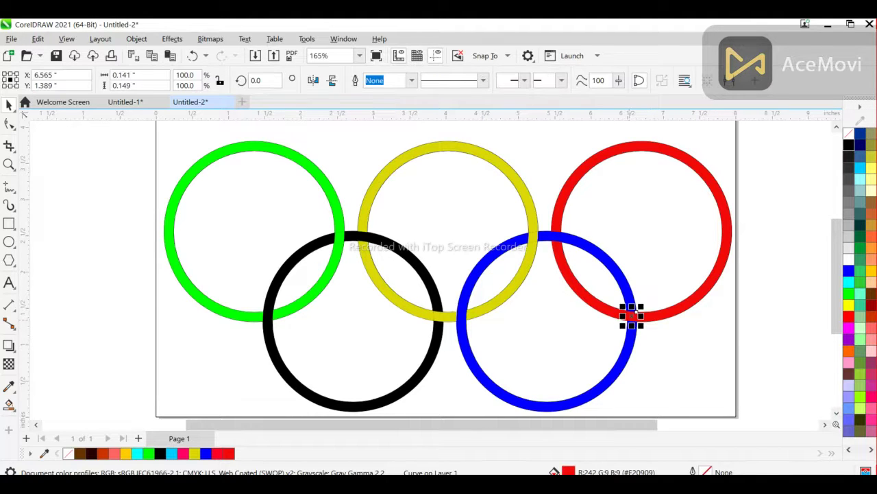
left_click(637, 312, "shift")
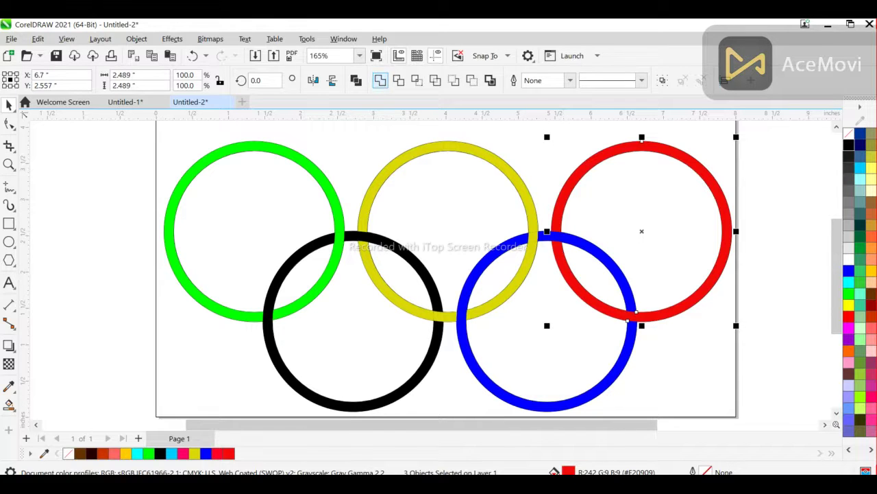
left_click(381, 80)
key("Escape")
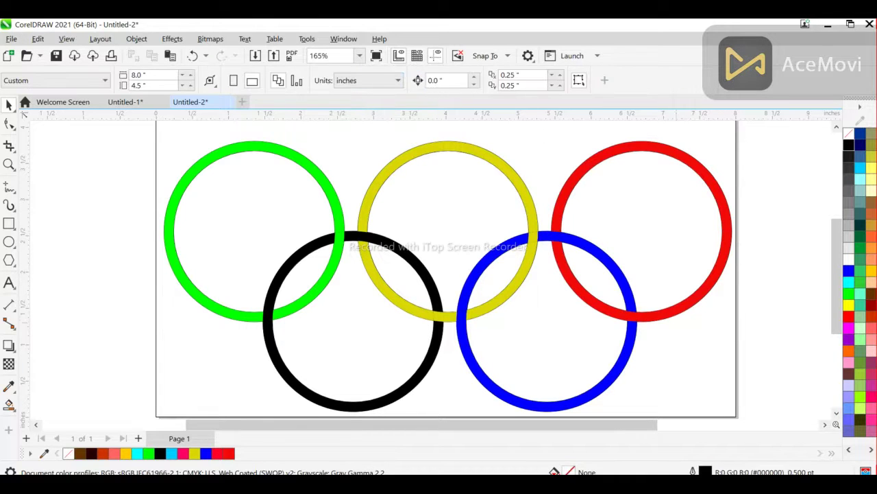
Step: Select all blue segments of the lower-right ring, weld them into one object and deselect it
left_click(554, 238)
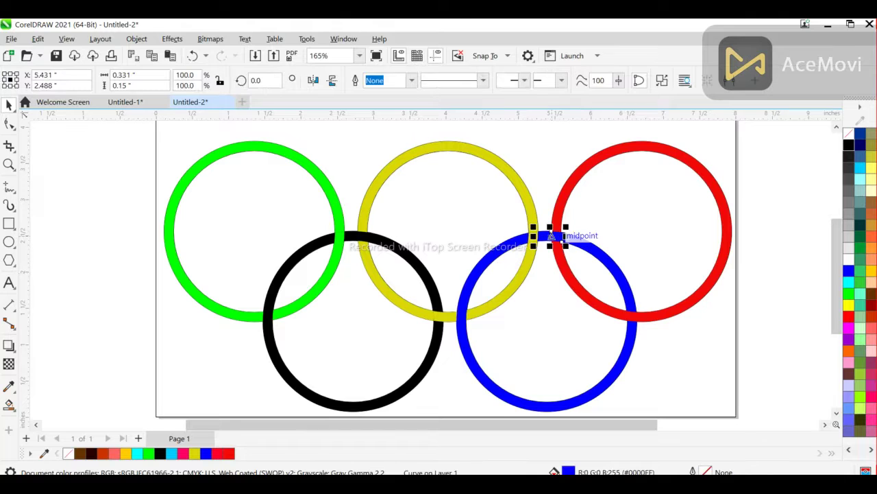
left_click(582, 242, "shift")
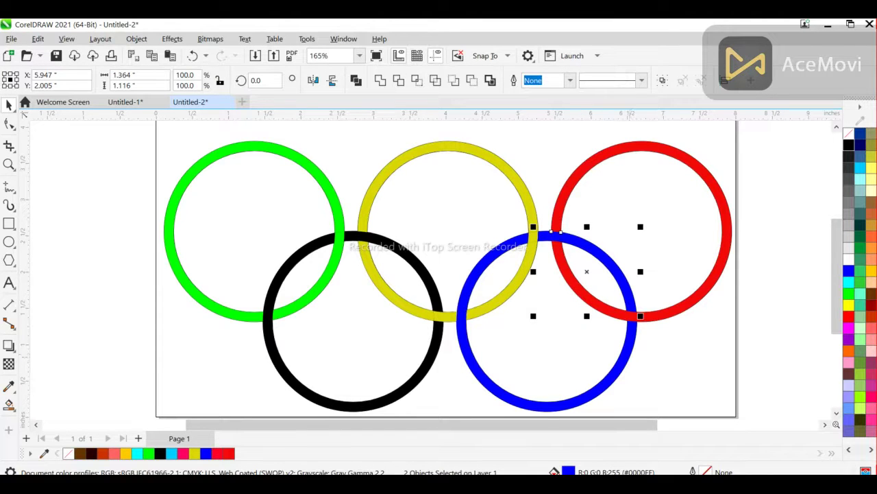
left_click(624, 362, "shift")
left_click(462, 318, "shift")
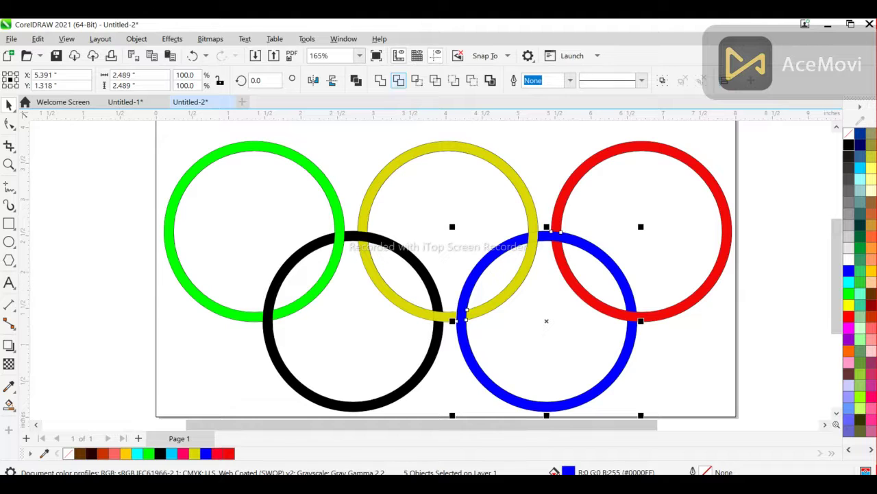
left_click(381, 80)
left_click(529, 134)
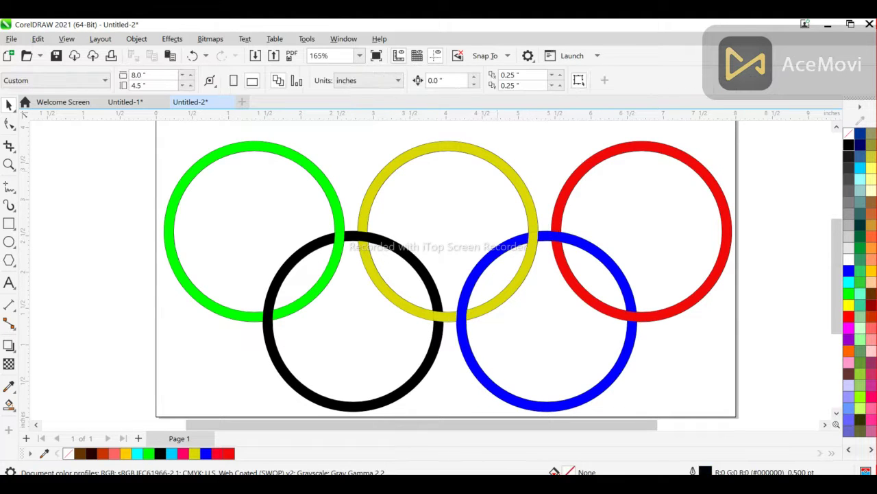
Step: Select all yellow segments of the upper-middle ring, weld them into one object and deselect it
left_click(525, 201)
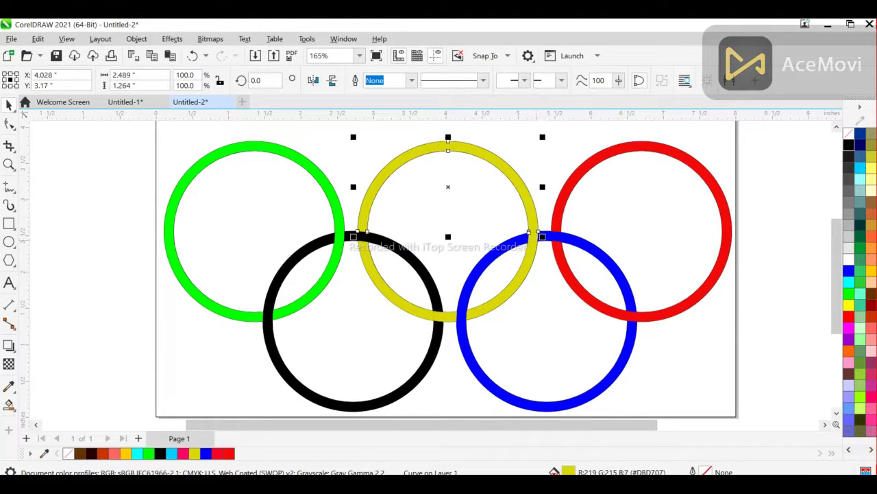
left_click(533, 236, "shift")
left_click(525, 268, "shift")
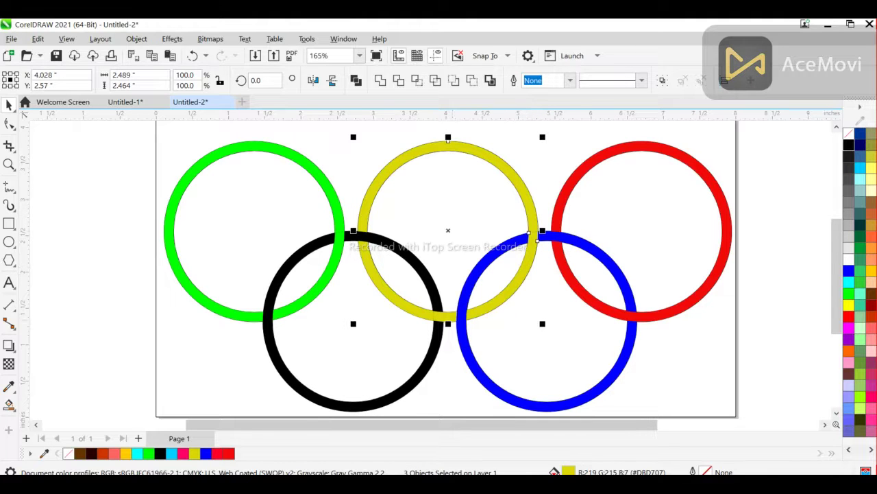
left_click(449, 316, "shift")
left_click(380, 80)
left_click(384, 135)
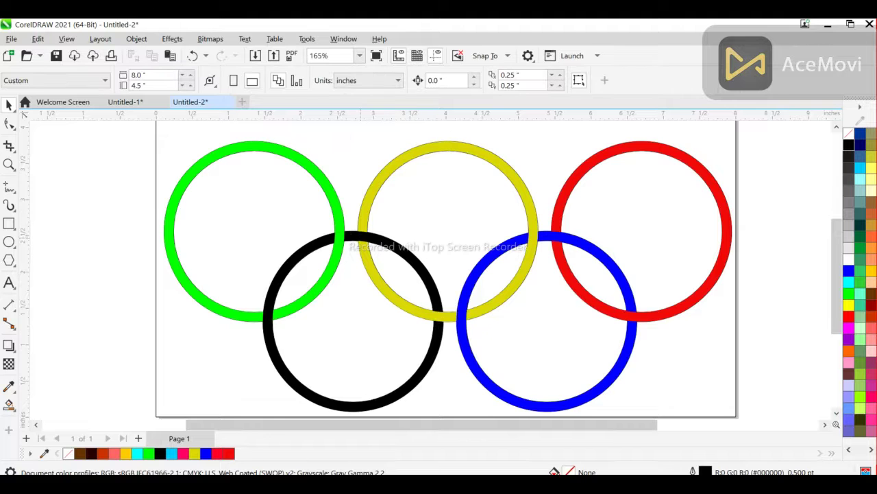
Step: Select the upper segments of the black ring, weld them into one object and deselect the result
left_click(353, 236)
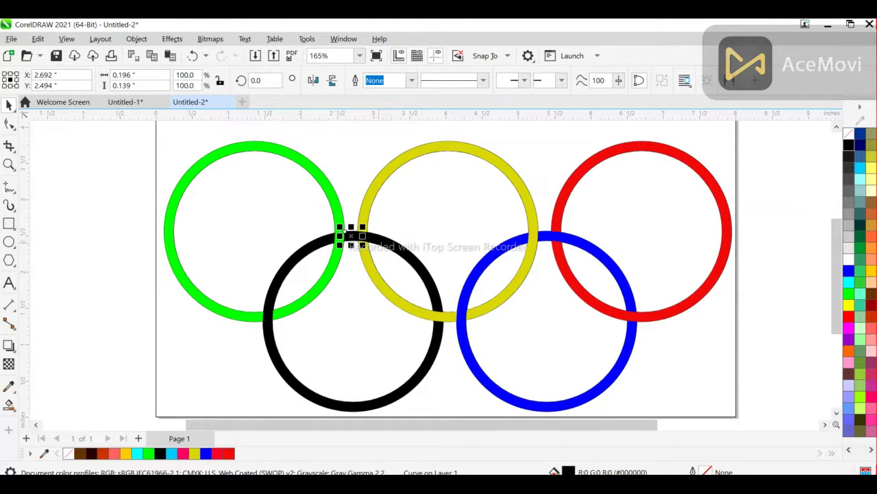
left_click(378, 243, "shift")
left_click(438, 333, "shift")
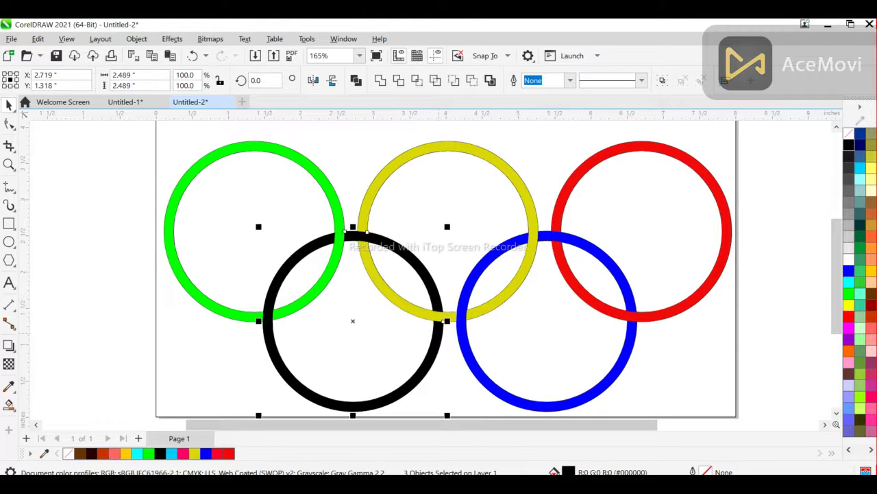
left_click(268, 315, "shift")
left_click(275, 292, "shift")
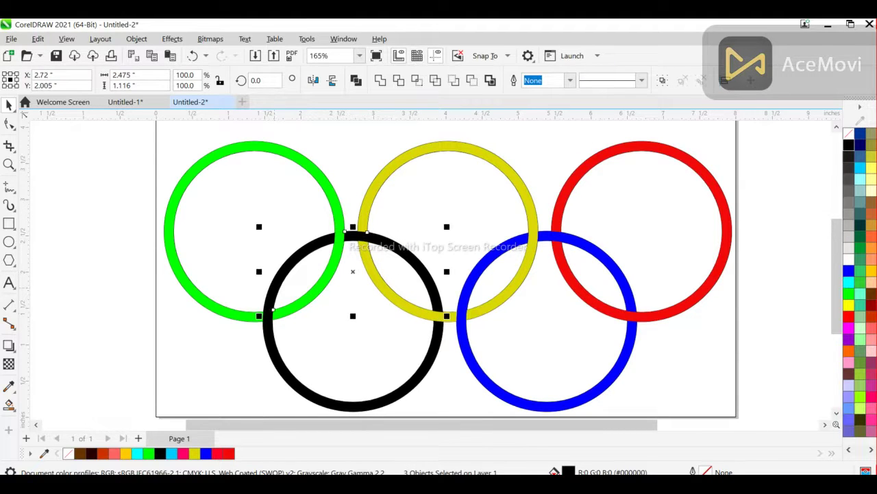
left_click(381, 80)
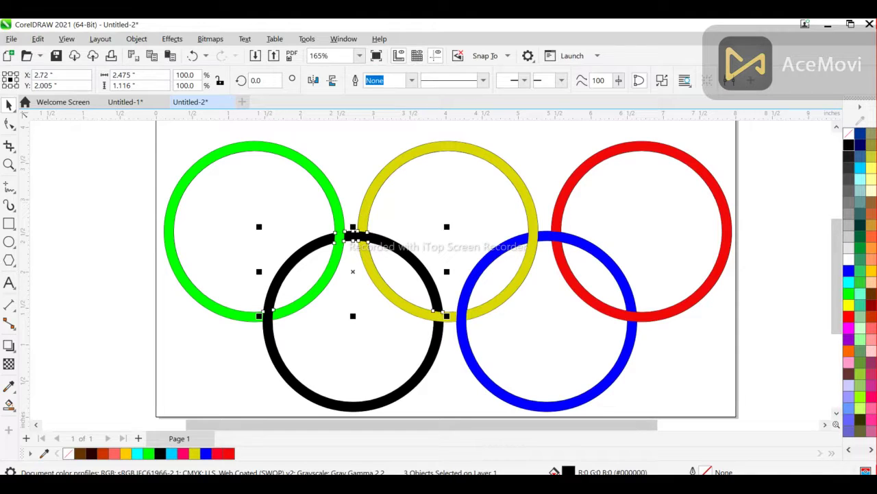
key("Escape")
Step: Weld the black piece at the yellow ring's upper crossing with the adjoining black upper arc and deselect the result
left_click(362, 237)
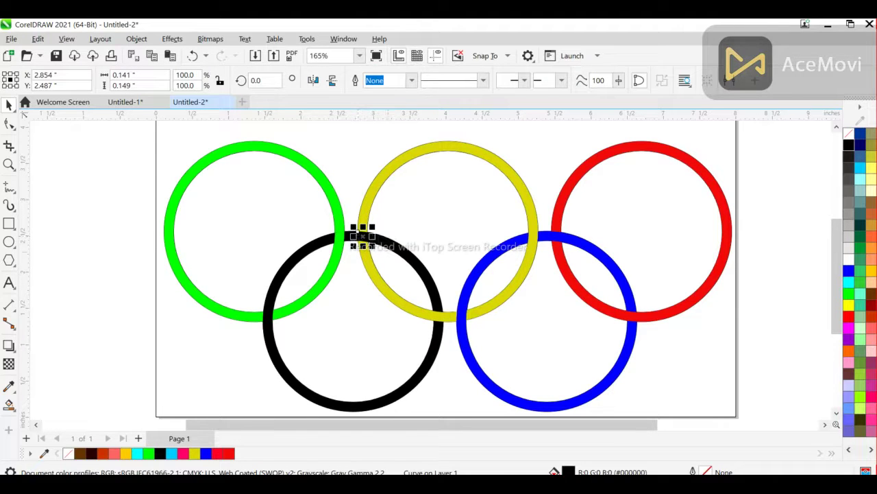
left_click(384, 241, "shift")
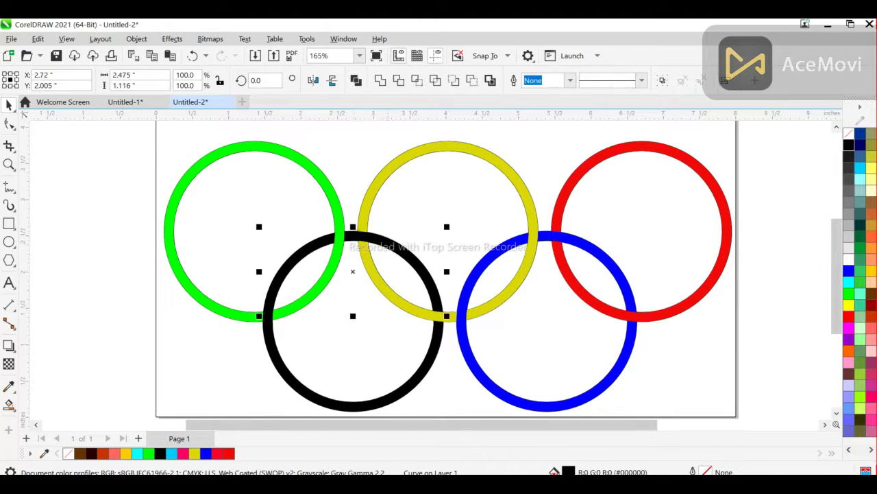
left_click(380, 80)
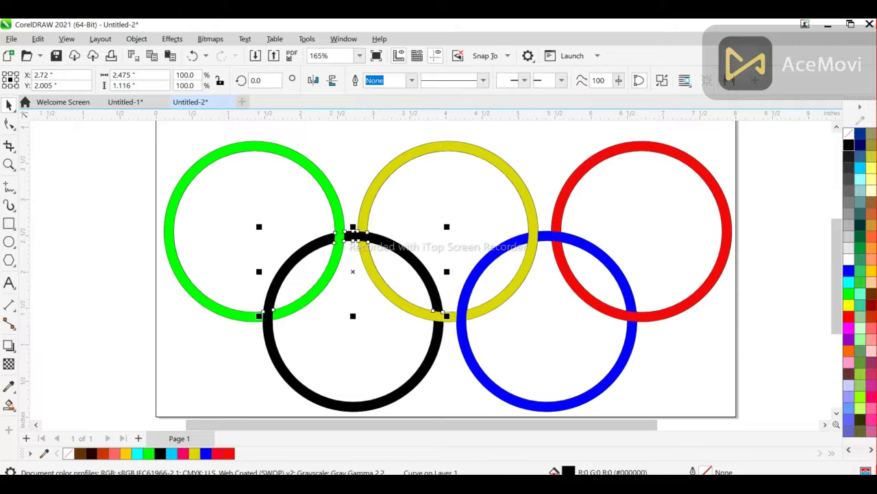
key("Escape")
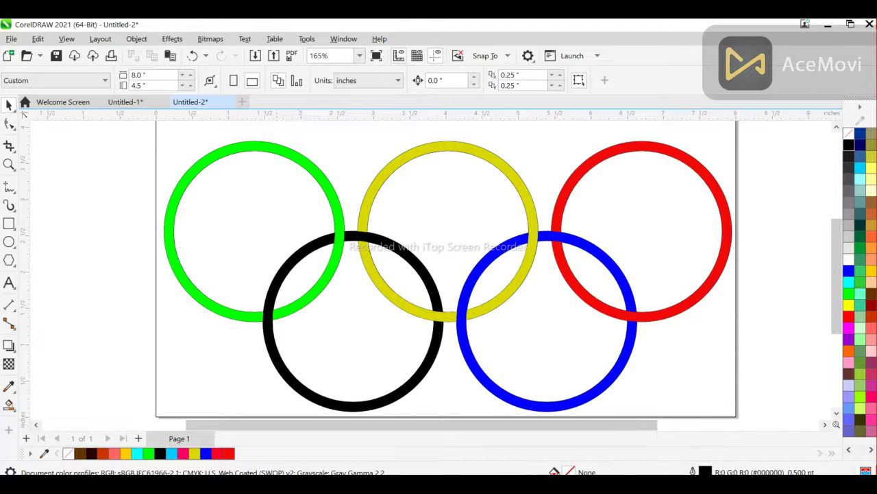
Step: Select the green ring's segments, including the piece at its upper crossing with the black ring, weld them into one object and deselect it
left_click(252, 140)
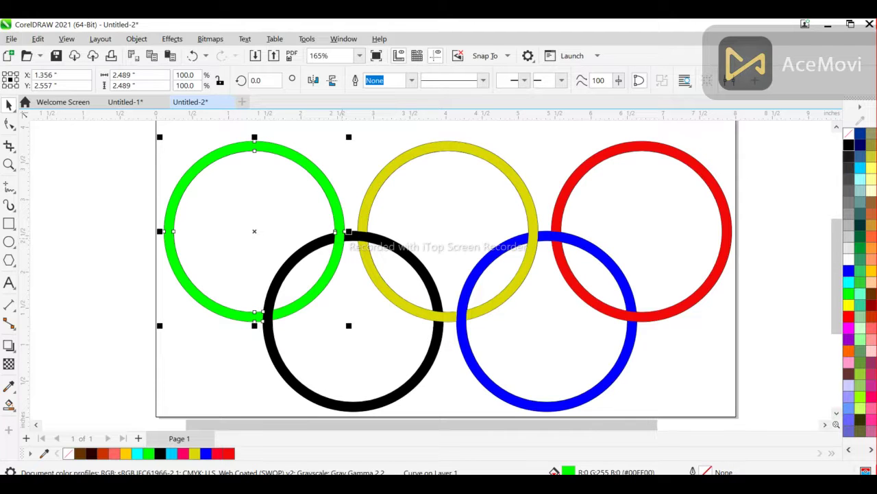
left_click(340, 237)
left_click(337, 214, "shift")
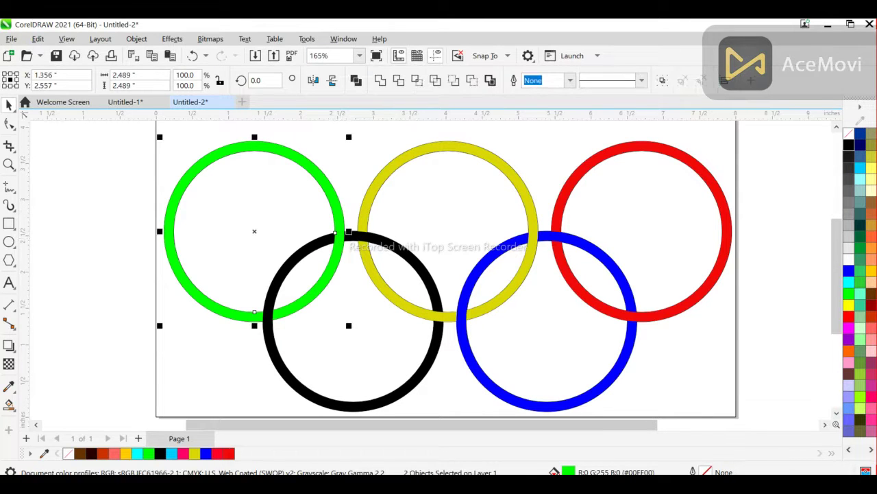
left_click(380, 80)
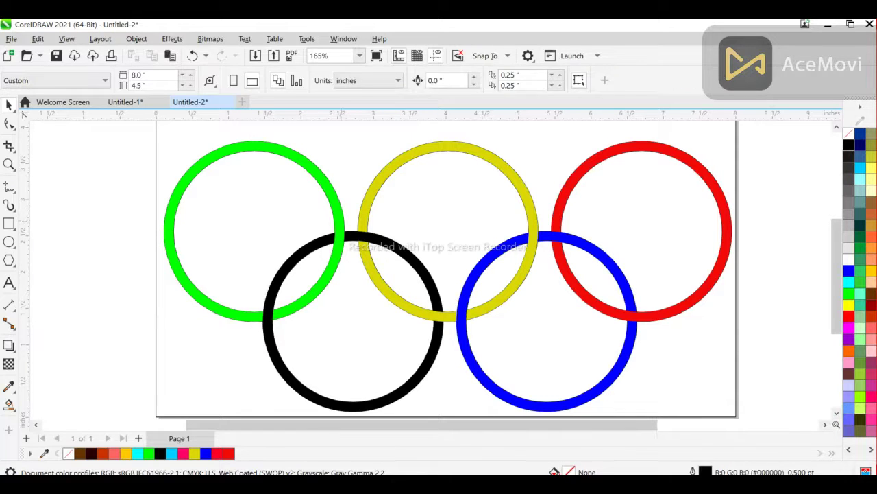
left_click(341, 221)
left_click(338, 237, "shift")
left_click(381, 80)
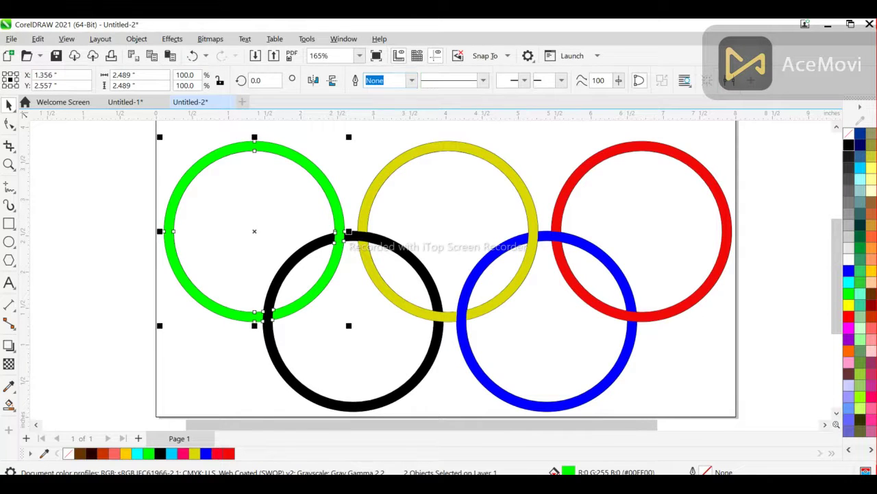
key("Escape")
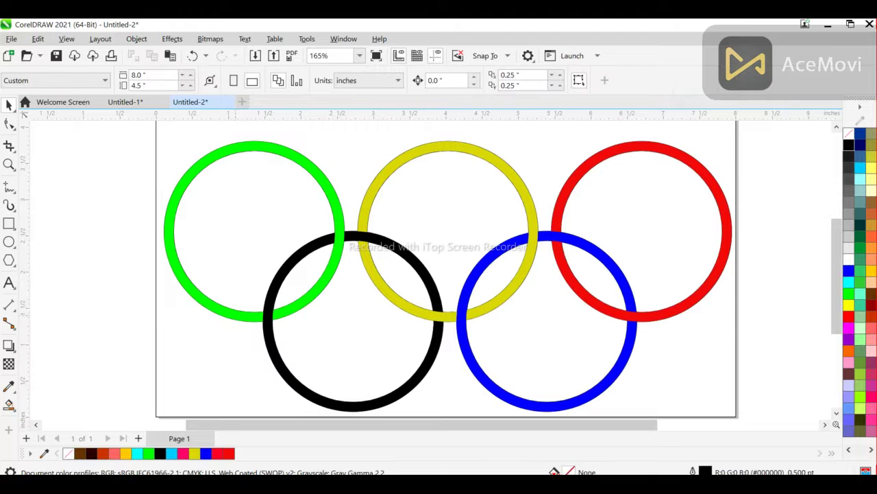
Step: Examine the outlines and crossings of the welded rings up close, especially around the green and black rings
left_click(235, 314)
key("Escape")
scroll(342, 244, "up", 4)
scroll(376, 244, "up", 1)
scroll(376, 244, "down", 6)
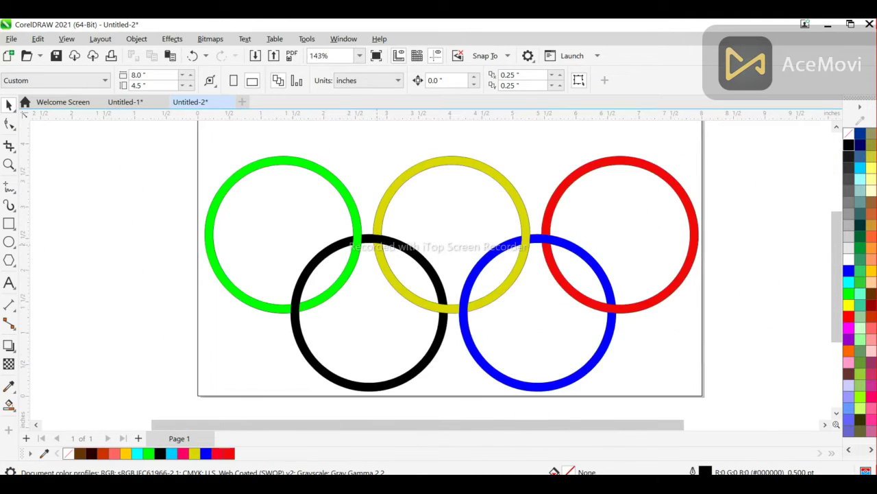
scroll(293, 307, "up", 3)
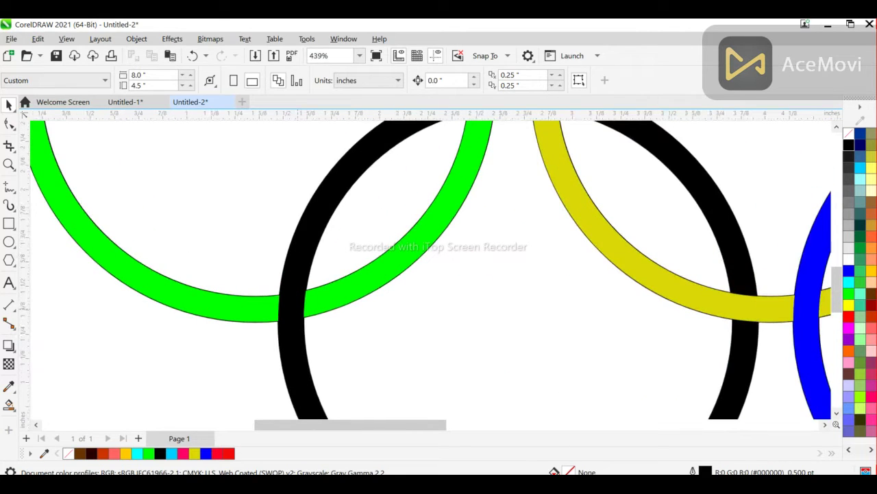
scroll(316, 339, "down", 2)
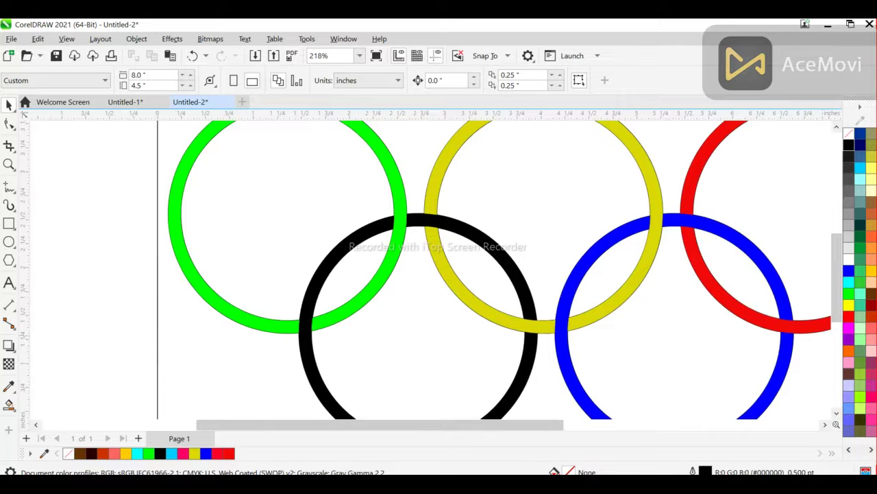
scroll(683, 307, "down", 2)
left_click_drag(342, 424, 399, 424)
Step: Remove the outlines from all ring objects and group them together
left_click_drag(652, 249, 718, 388)
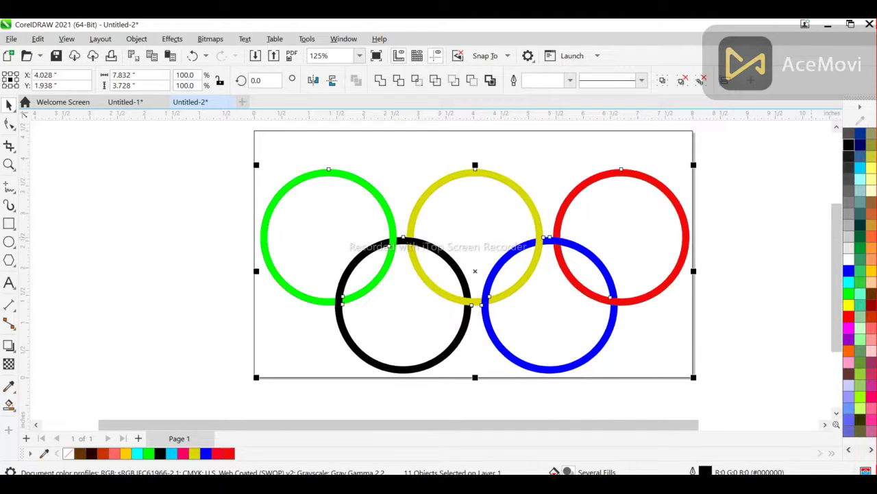
key("Escape")
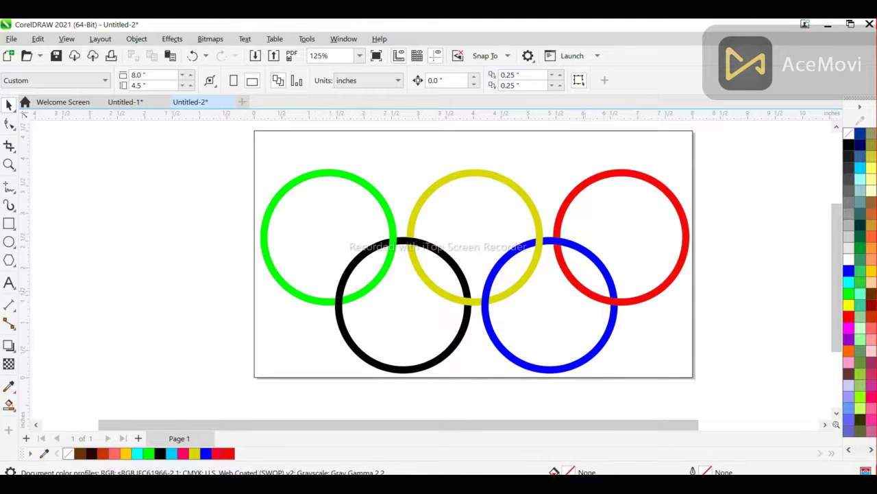
left_click(584, 291)
left_click_drag(749, 141, 226, 392)
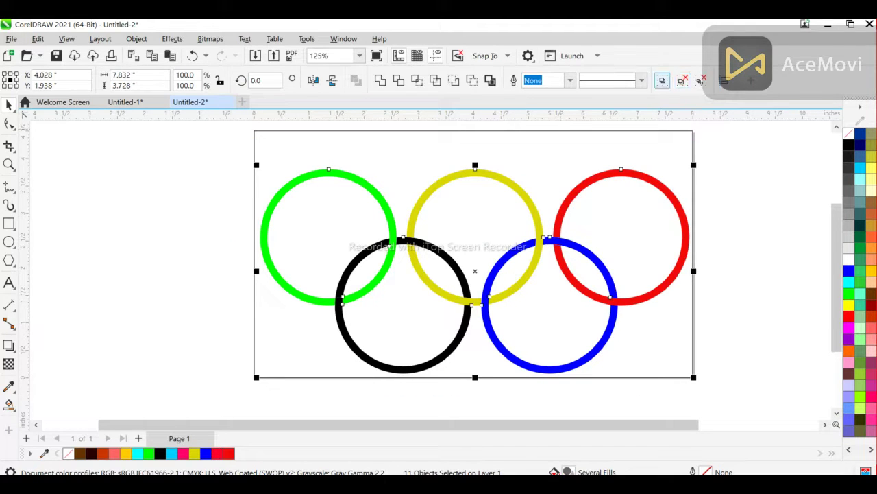
left_click(662, 80)
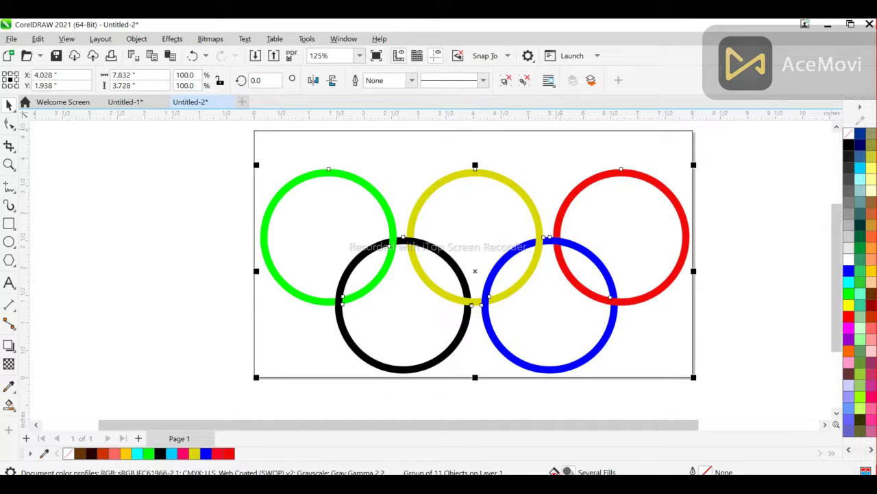
Step: Place an in-place copy of the ring group, colored light gray (#E6E6E6), behind the original and deselect it
key("ctrl+d")
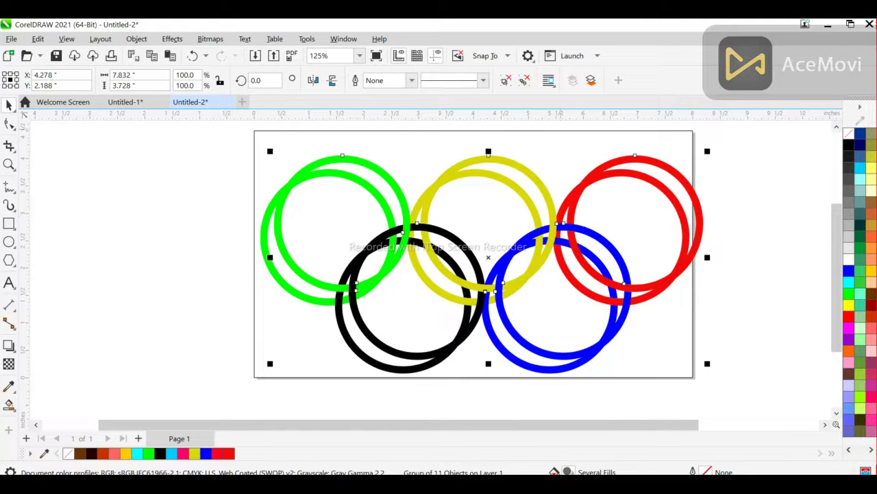
key("ctrl+z")
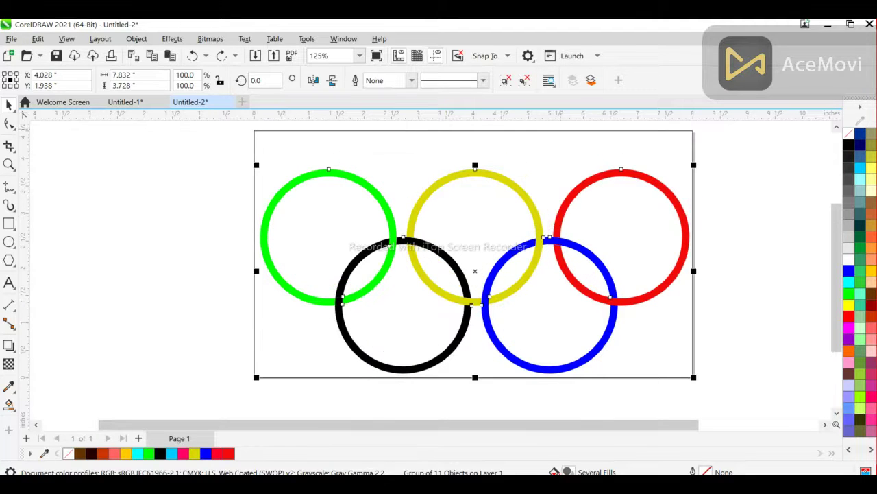
key("plus")
right_click(850, 247)
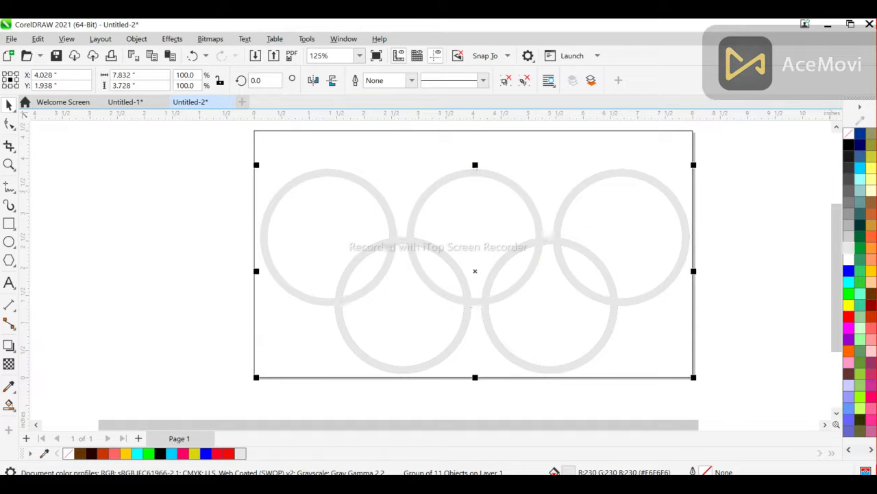
key("ctrl+z")
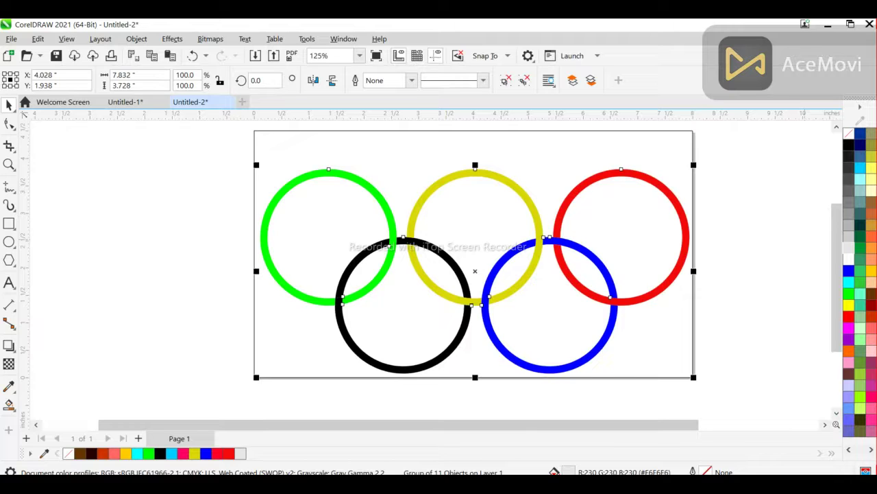
key("Escape")
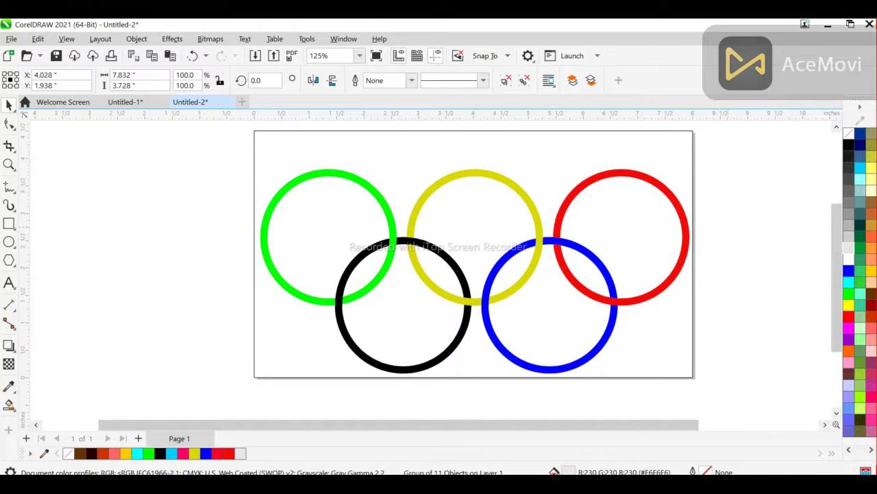
Step: Set the nudge distance to 0.01 inch and nudge the colored ring group 0.09 inch right and 0.02 inch up from its gray copy
left_click(445, 80)
key("BackSpace")
type(".01")
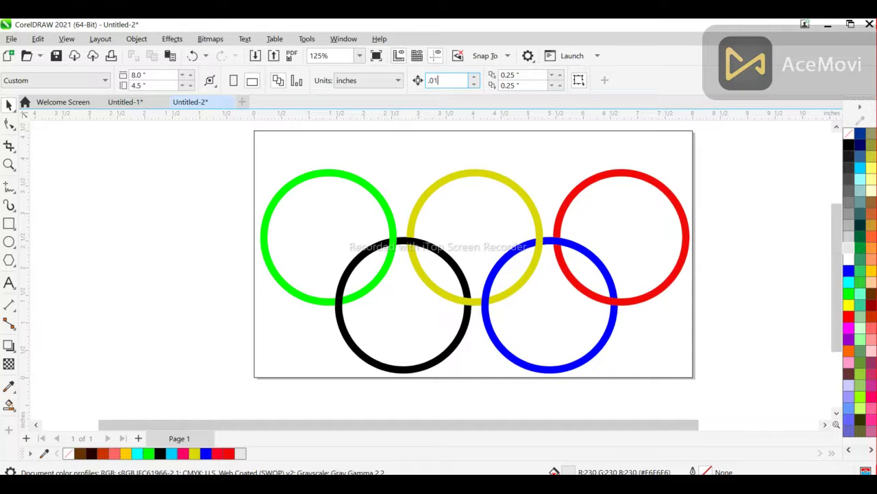
key("Return")
left_click(676, 197)
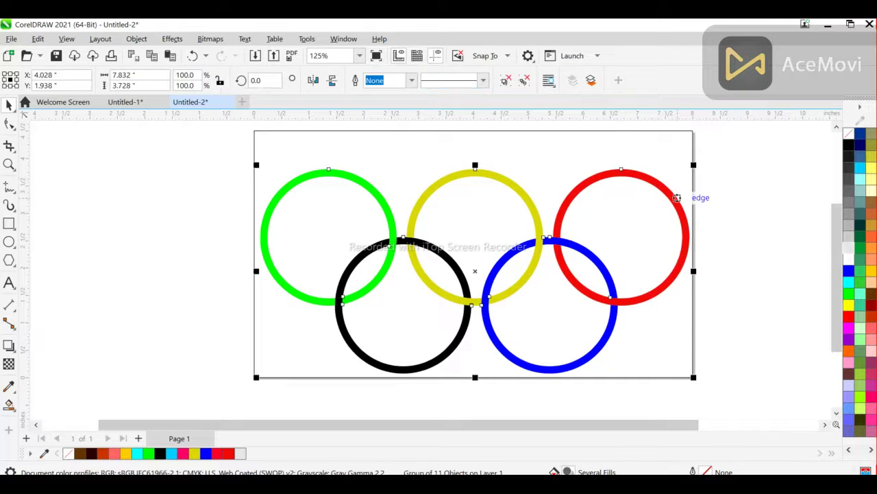
key("Right")
key("Right")
key("Right")
key("Right")
key("Right")
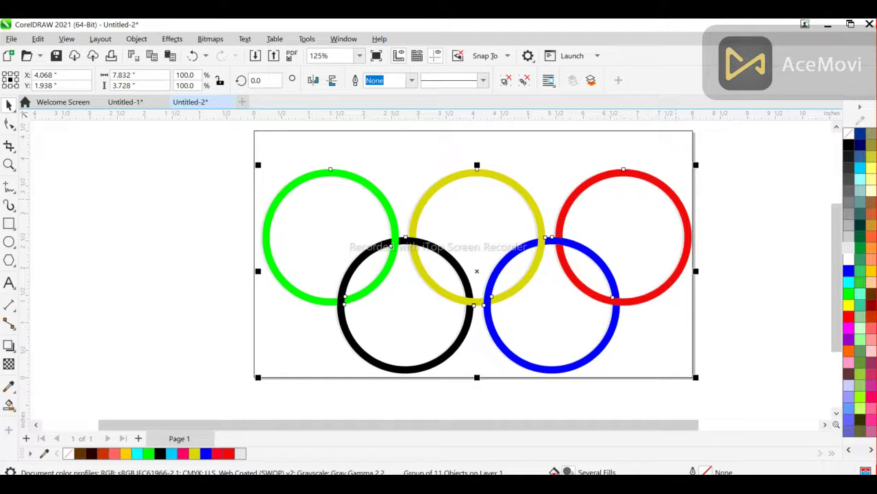
key("Right")
key("Right")
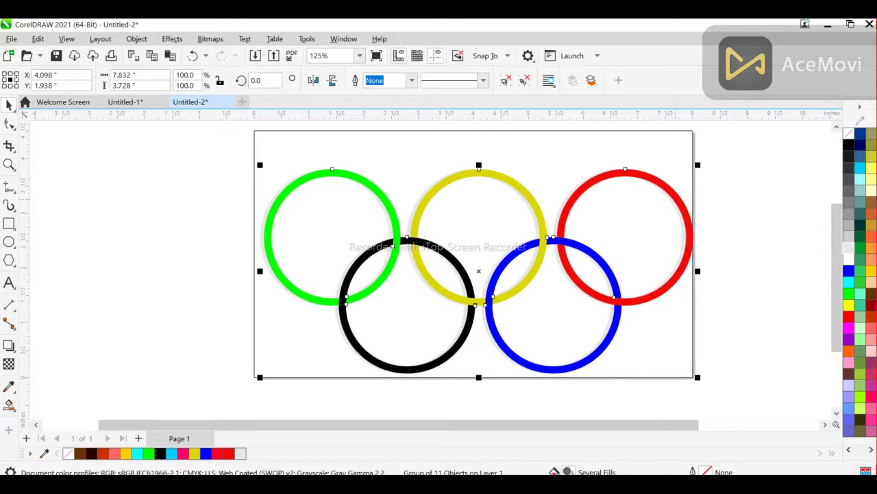
key("Up")
key("Up")
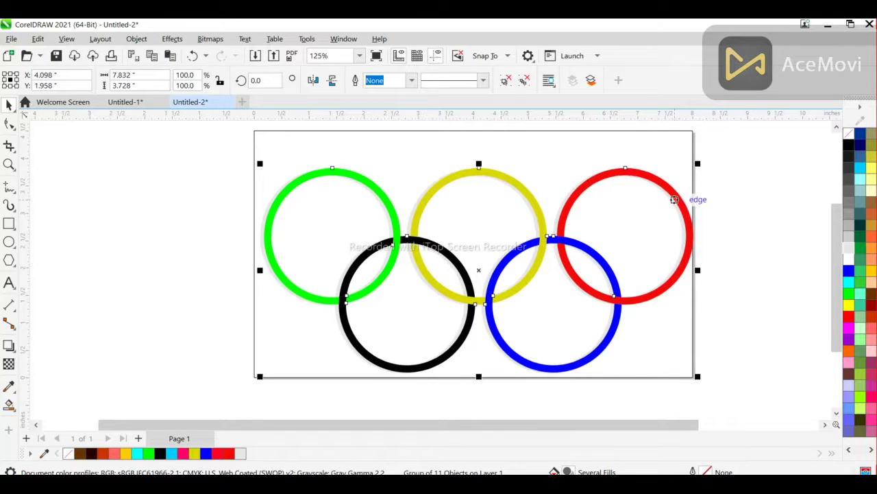
key("Right")
key("Right")
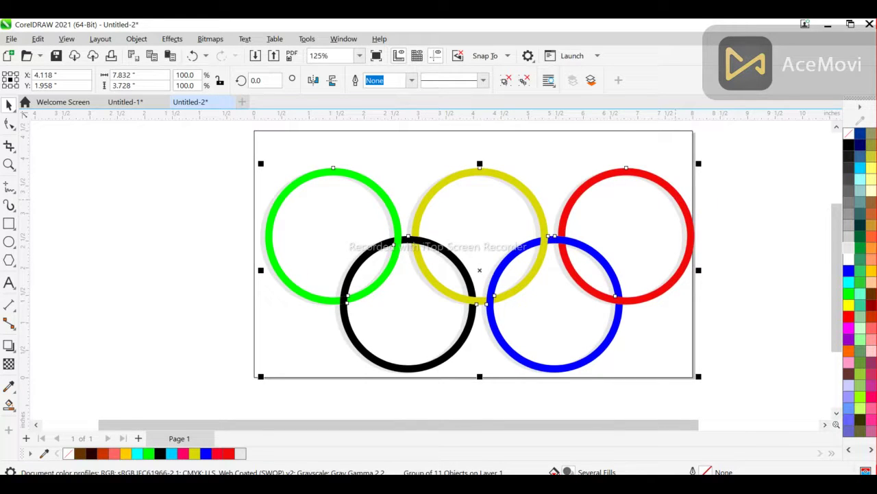
Step: Group the colored rings with their light gray shadow copy and deselect them
left_click_drag(227, 135, 717, 383)
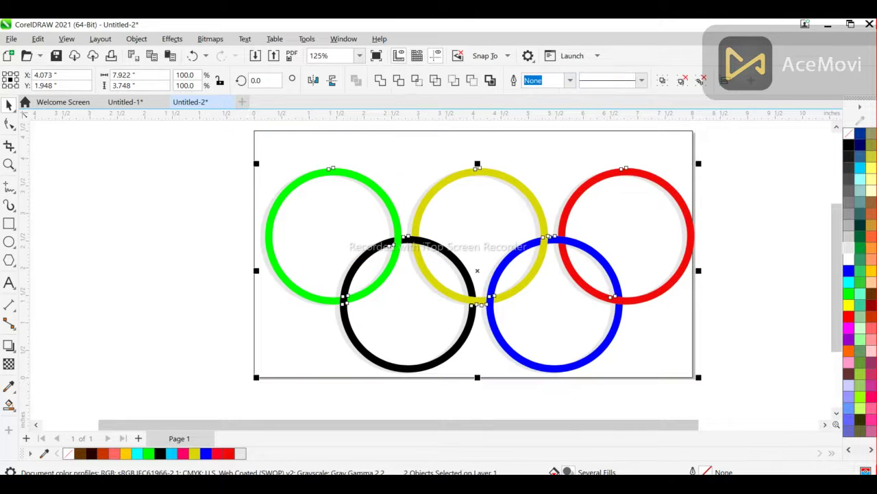
key("ctrl+g")
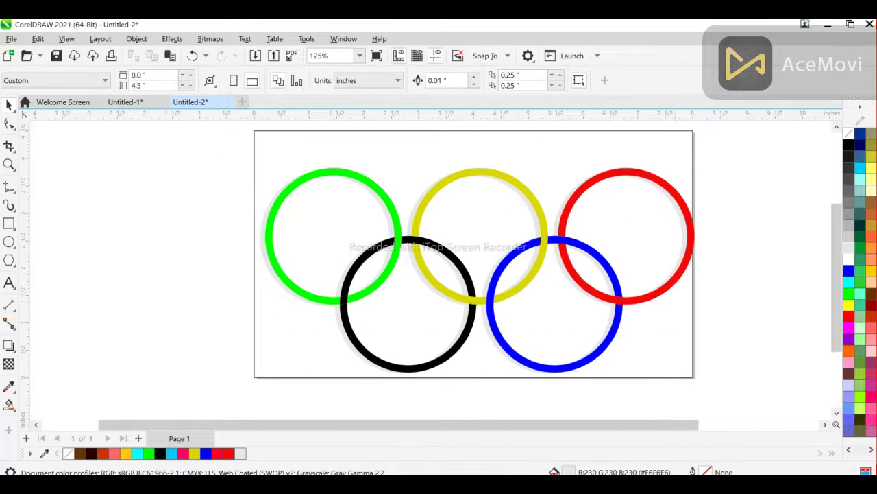
left_click(675, 337)
Step: Unlock the page-sized background rectangle and select it
right_click(676, 130)
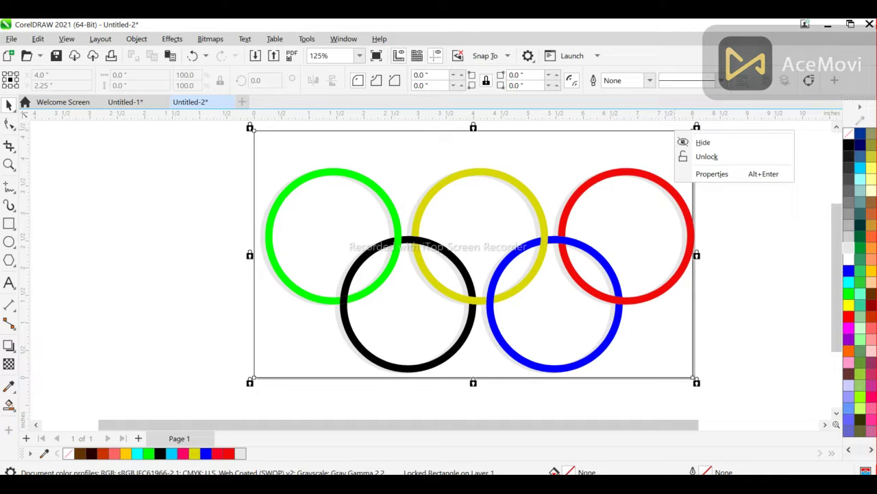
left_click(713, 157)
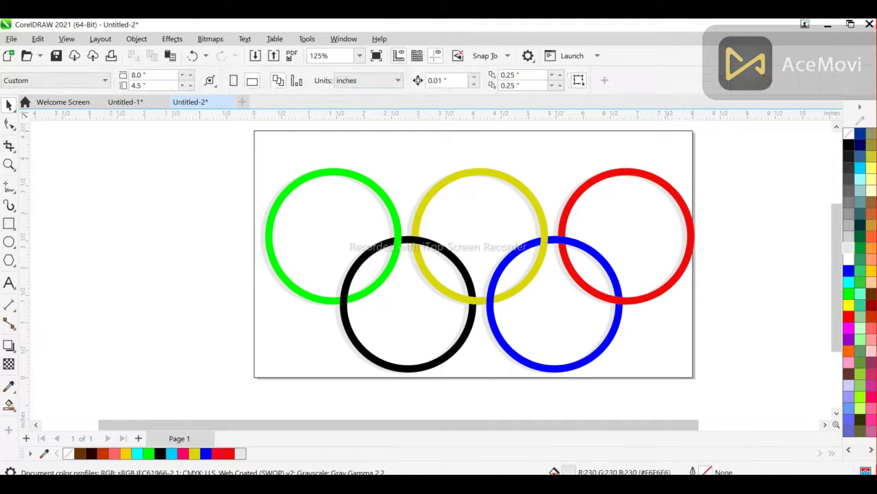
left_click(668, 130)
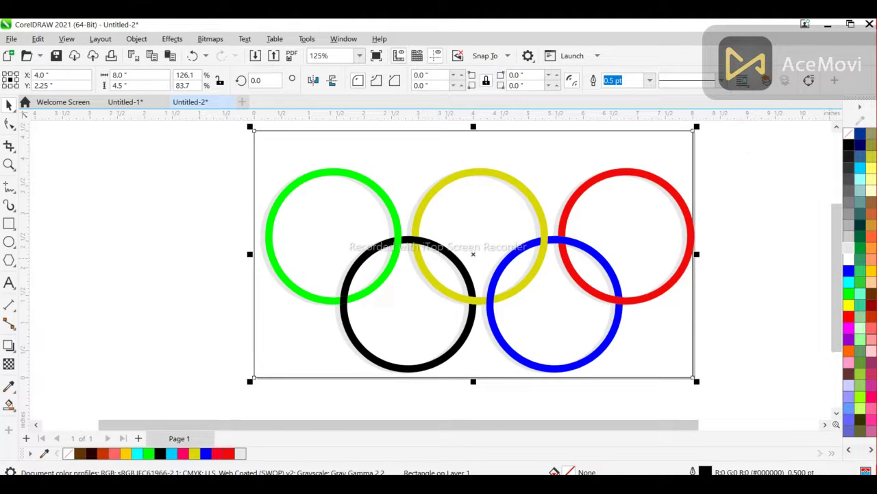
Step: Try #FF9999, 30% Black and Deep Azure (#6633FF) as the background rectangle's fill, and end with pink #FF99FF
left_click(871, 339)
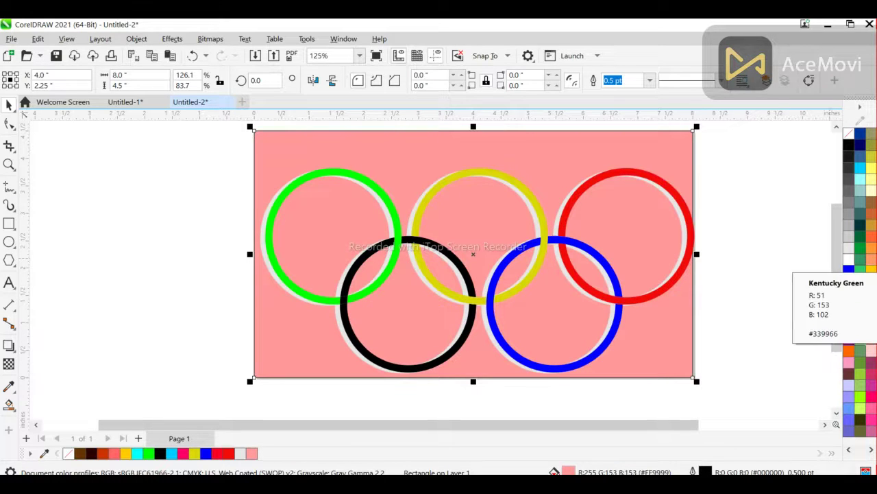
left_click(849, 224)
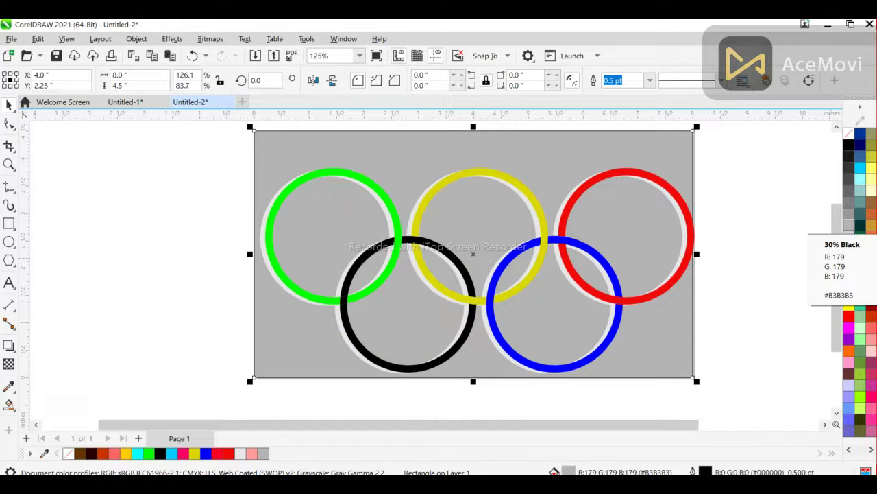
scroll(859, 283, "down", 3)
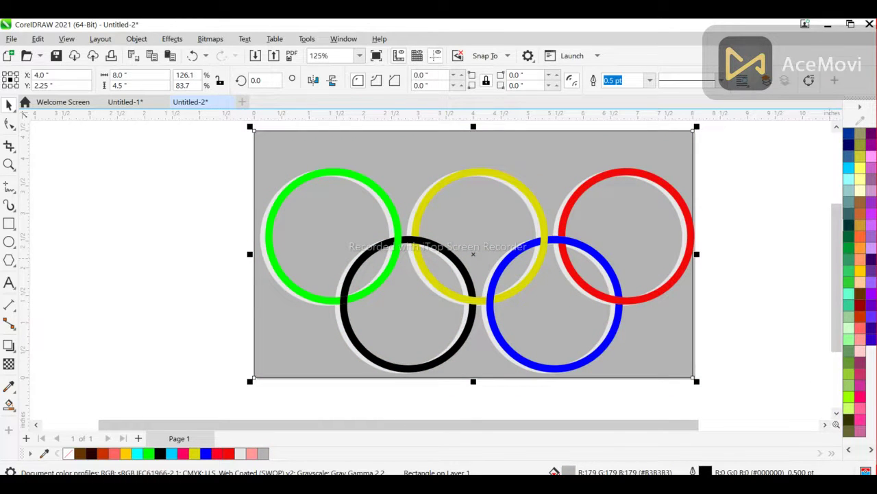
left_click(870, 319)
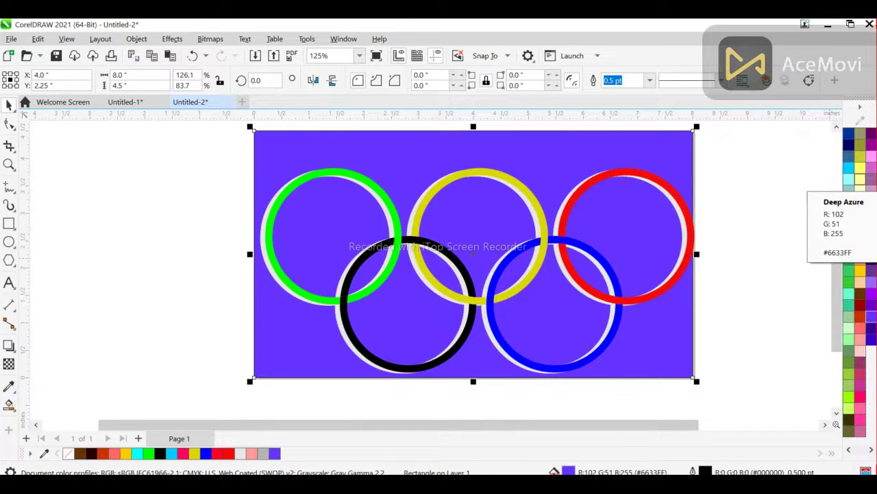
left_click(871, 164)
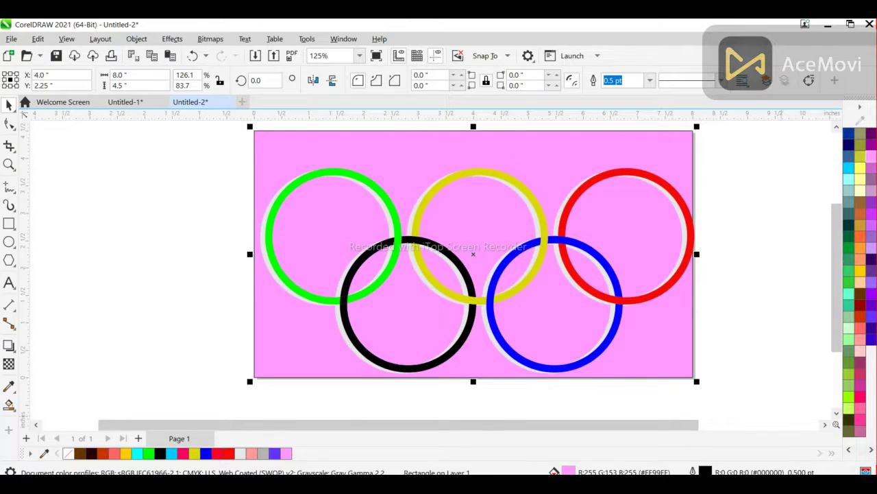